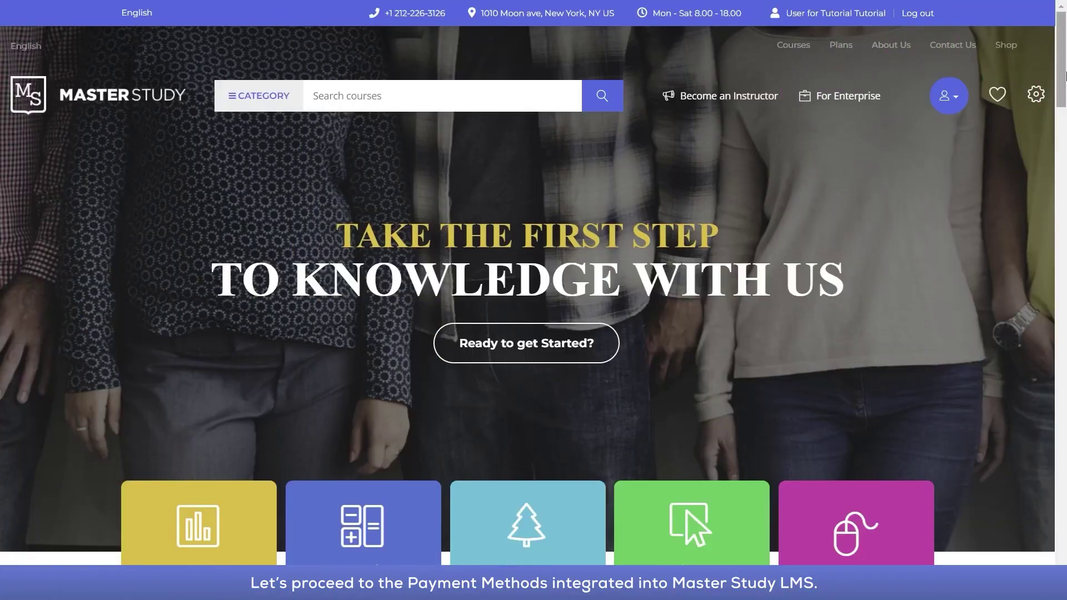
Step: Enable Offline payment, PayPal in Sandbox mode, and Stripe under LMS Payment Methods
{"action": "scroll", "coordinate": [1066, 64], "scroll_direction": "down", "scroll_amount": 10}
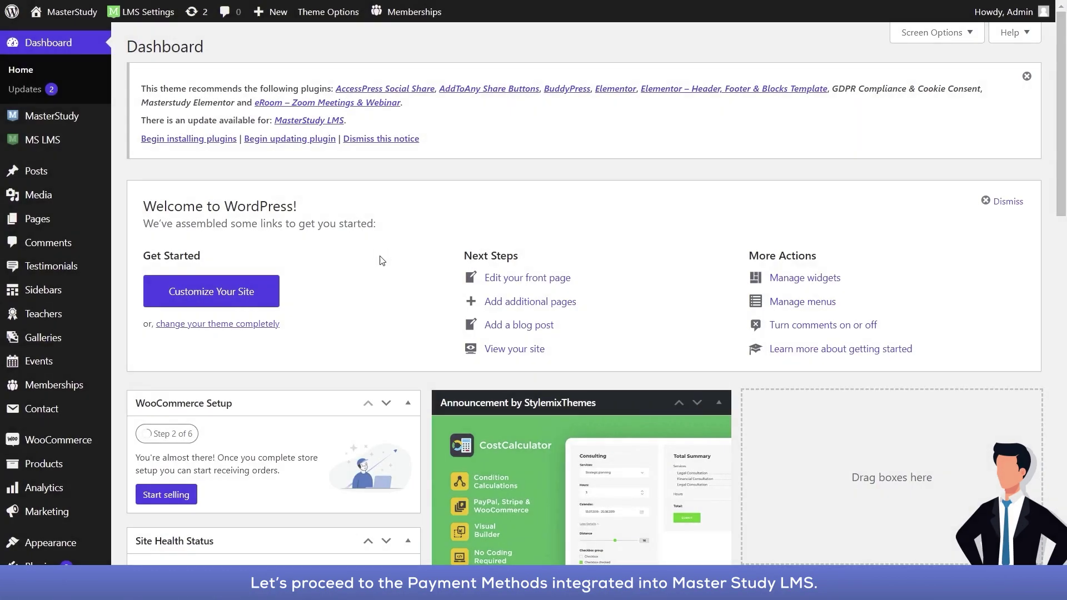
{"action": "mouse_move", "coordinate": [36, 151]}
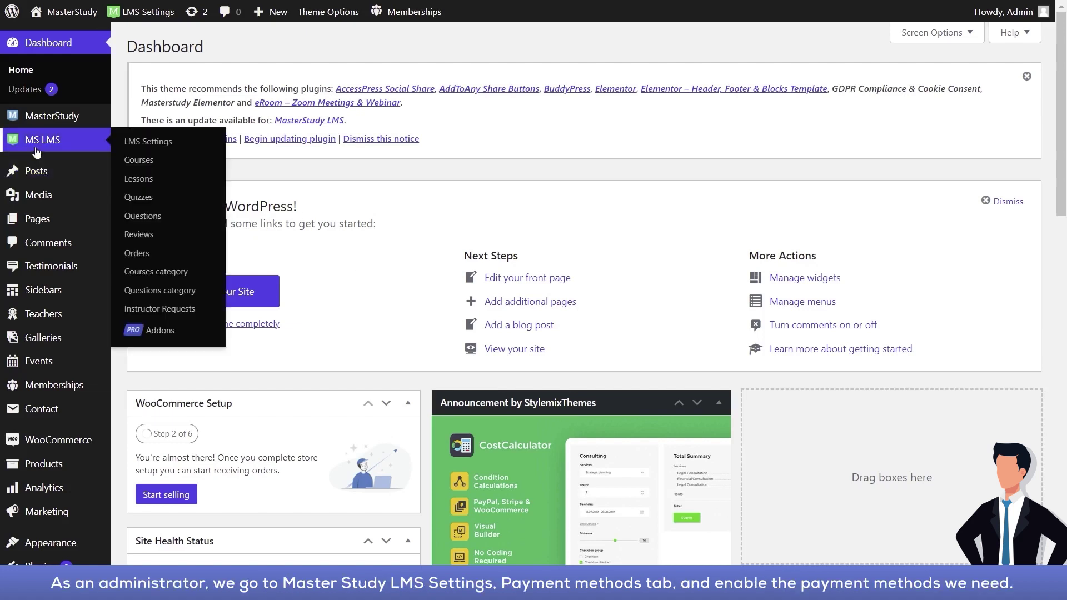
{"action": "left_click", "coordinate": [166, 143]}
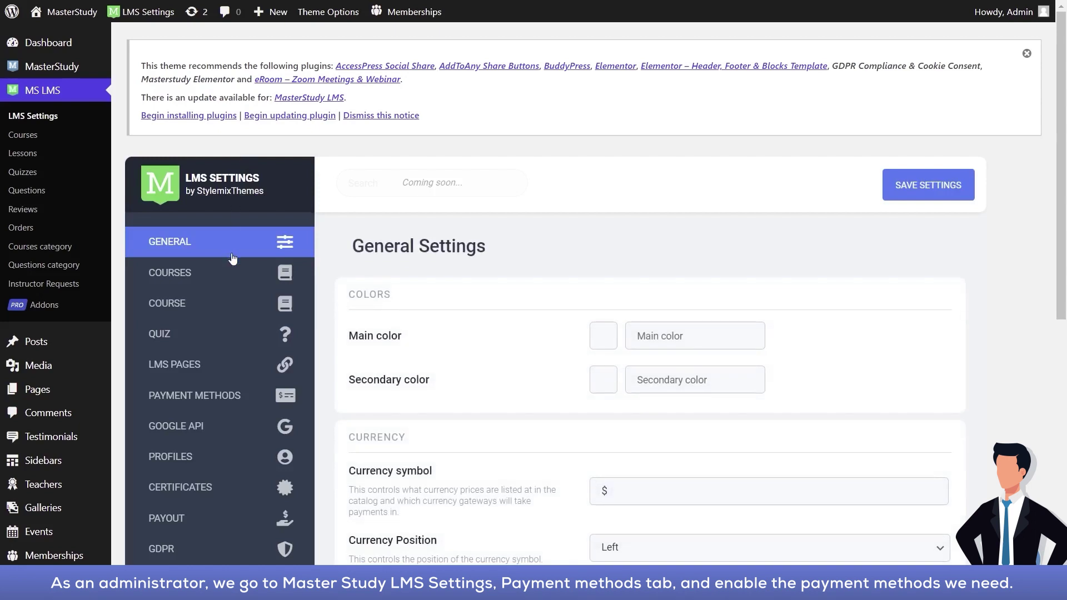
{"action": "left_click", "coordinate": [222, 396]}
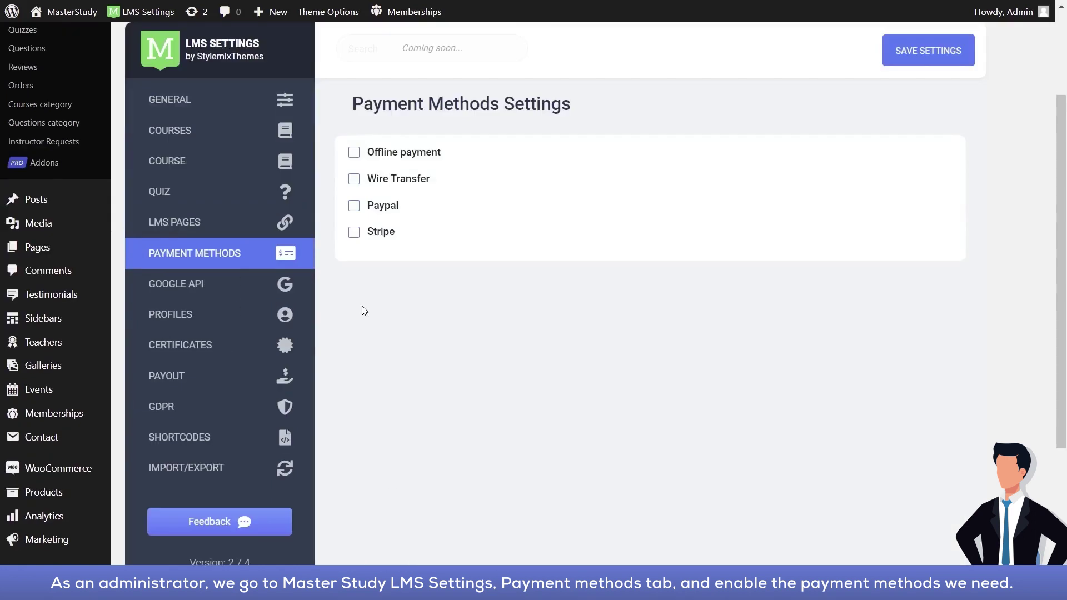
{"action": "left_click", "coordinate": [354, 206]}
{"action": "left_click", "coordinate": [355, 386]}
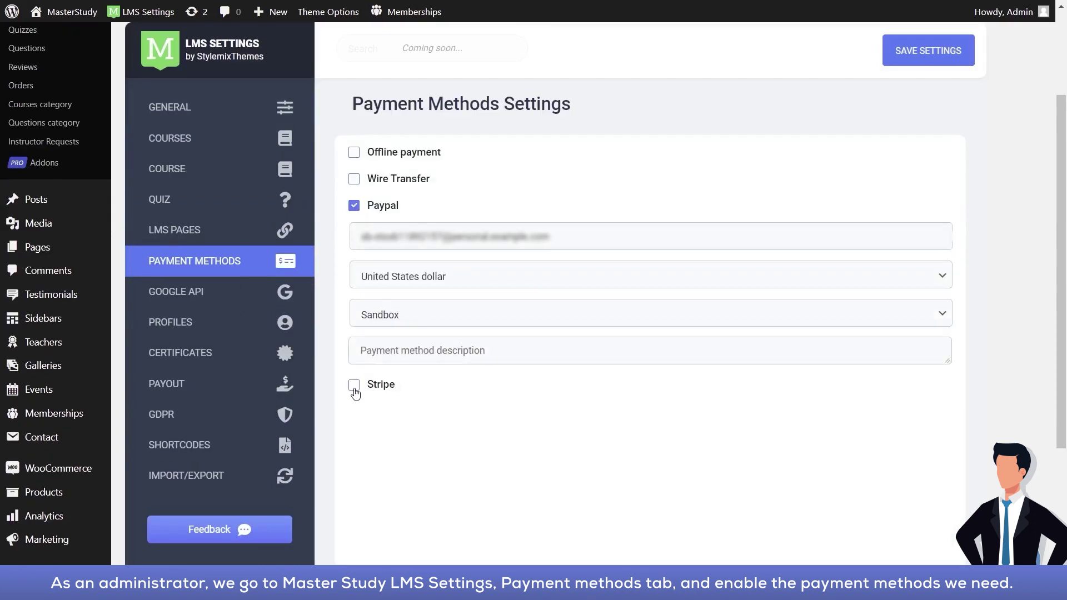
{"action": "left_click", "coordinate": [409, 315]}
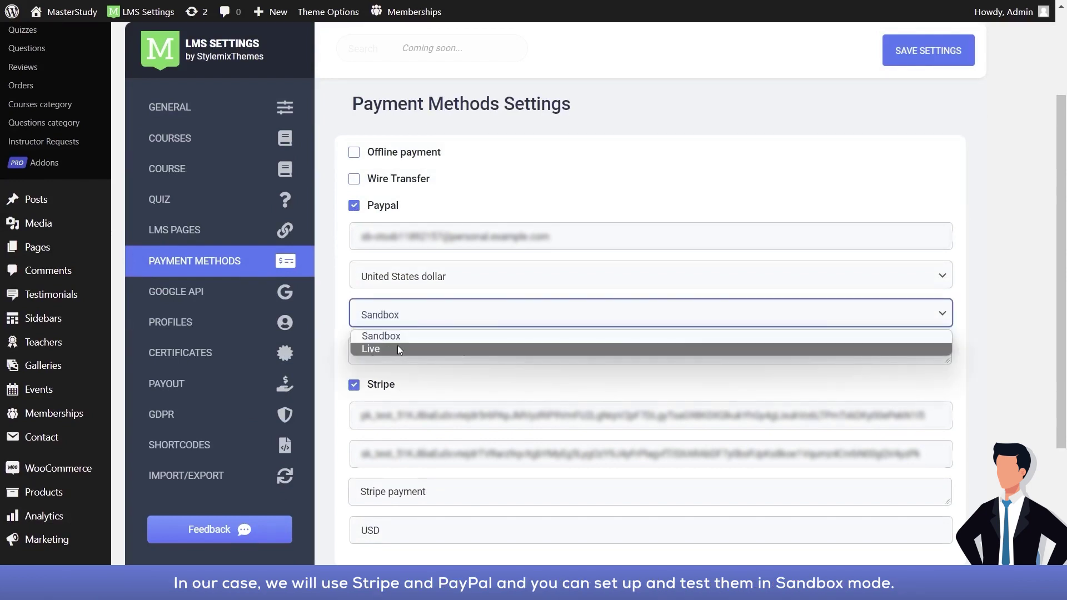
{"action": "left_click", "coordinate": [397, 338]}
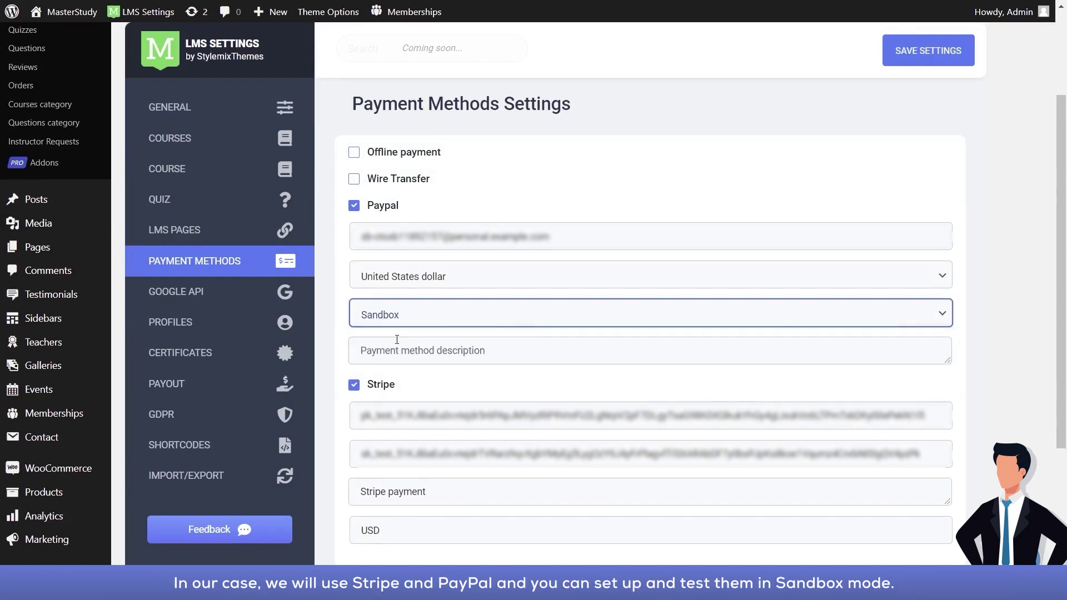
{"action": "left_click", "coordinate": [353, 153]}
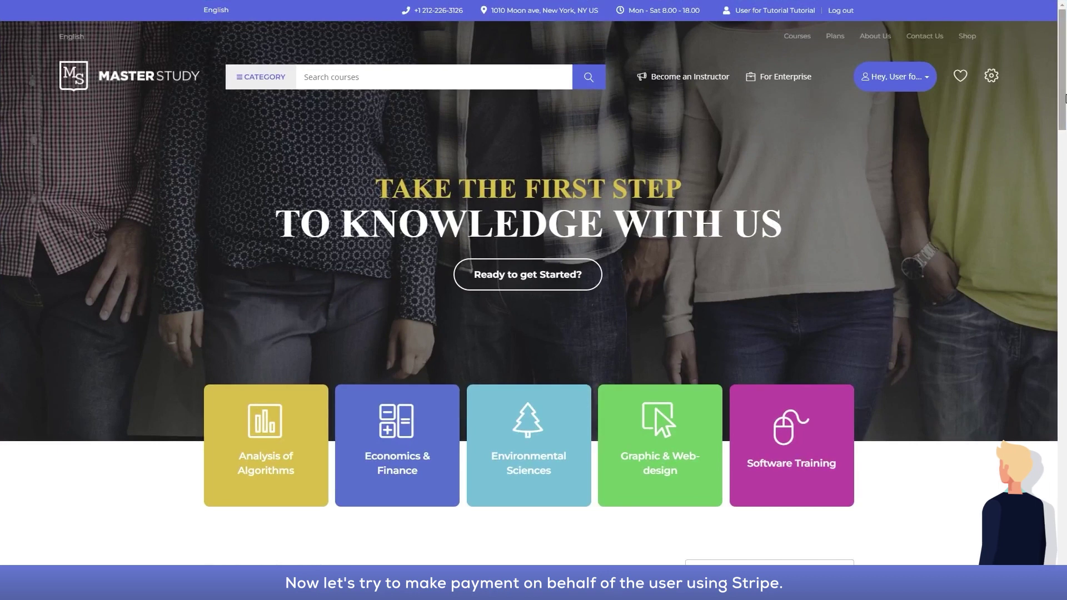
Step: Open the Fashion Photography from professional course and start its $130 purchase
{"action": "scroll", "coordinate": [754, 177], "scroll_direction": "down", "scroll_amount": 8}
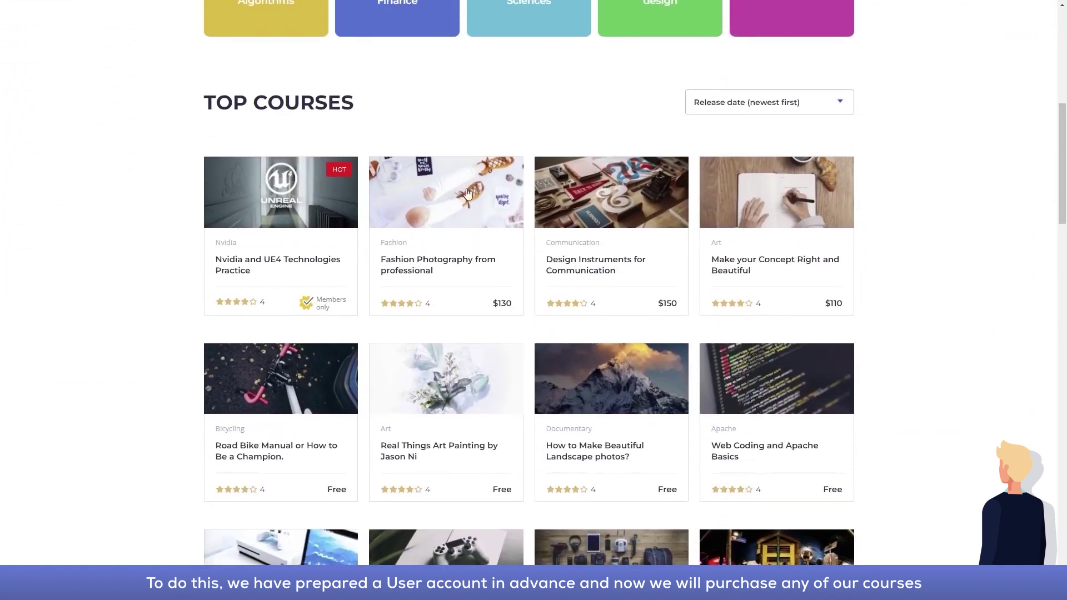
{"action": "mouse_move", "coordinate": [463, 216]}
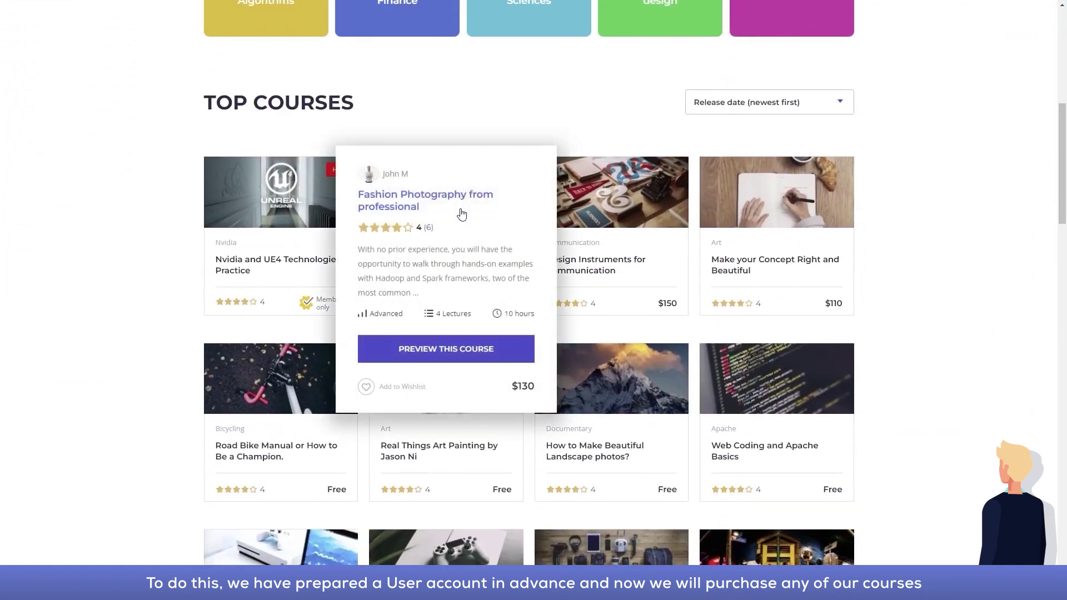
{"action": "left_click", "coordinate": [461, 212]}
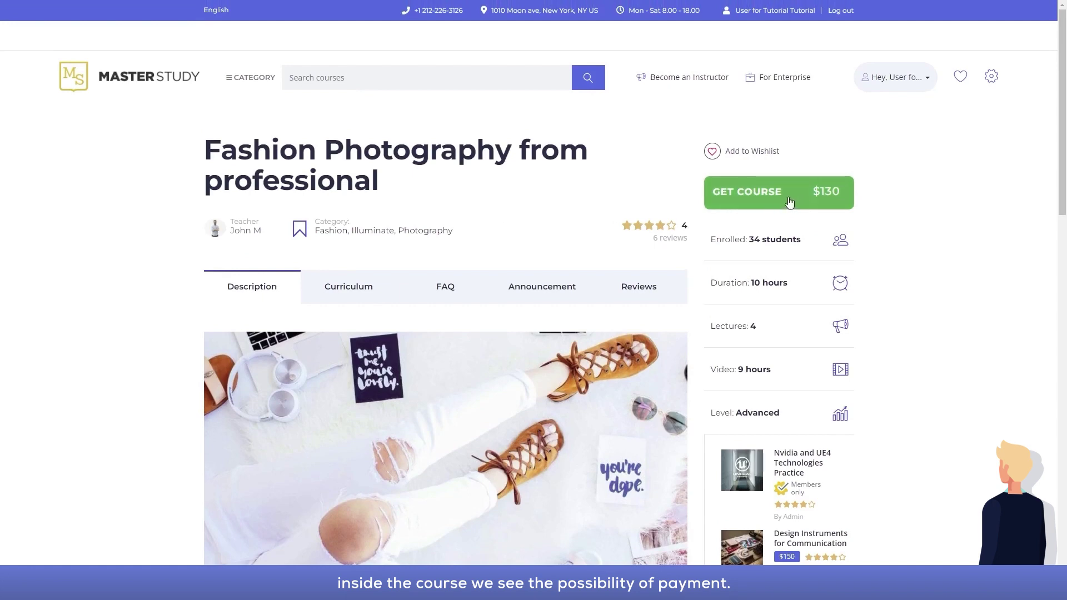
{"action": "left_click", "coordinate": [790, 203]}
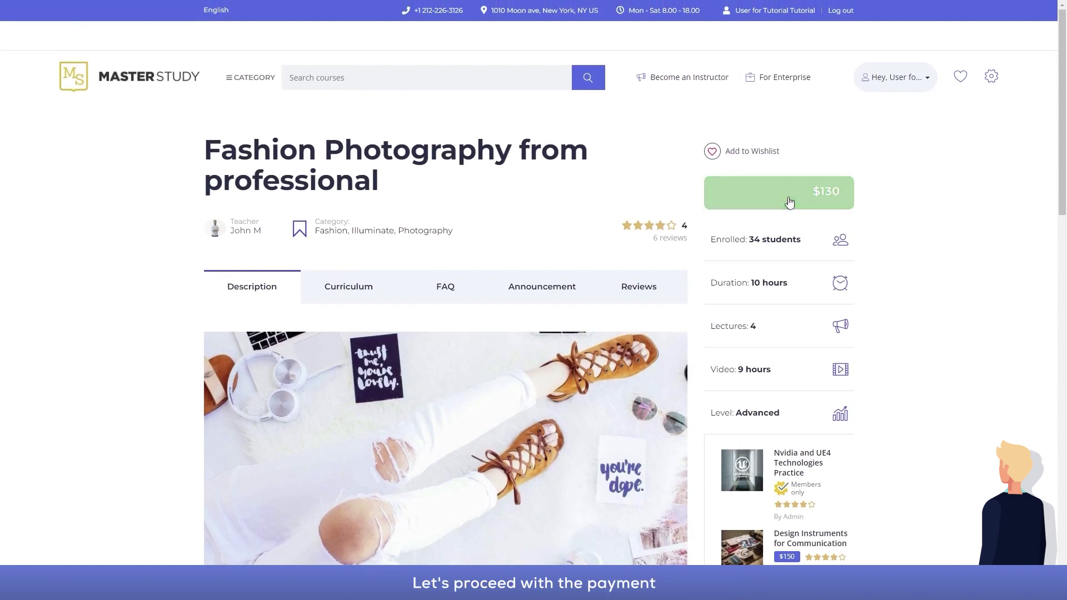
{"action": "scroll", "coordinate": [234, 261], "scroll_direction": "down", "scroll_amount": 4}
{"action": "left_click", "coordinate": [175, 307]}
{"action": "left_click", "coordinate": [299, 398]}
{"action": "type", "text": "4242 4242 4242 4242 04 / 2"}
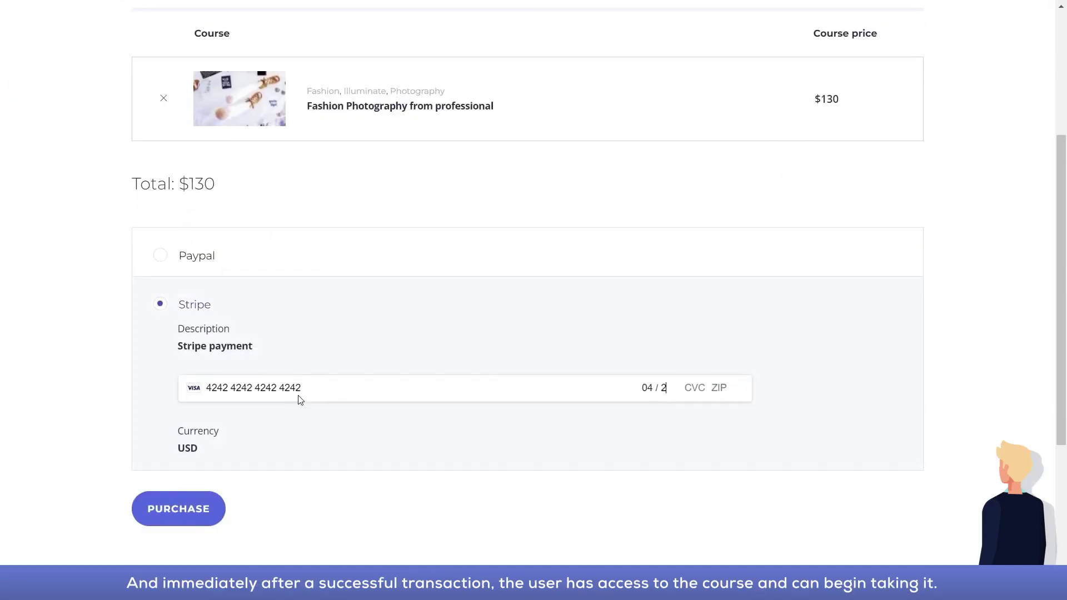
{"action": "type", "text": "4 242 12345"}
{"action": "left_click", "coordinate": [226, 502]}
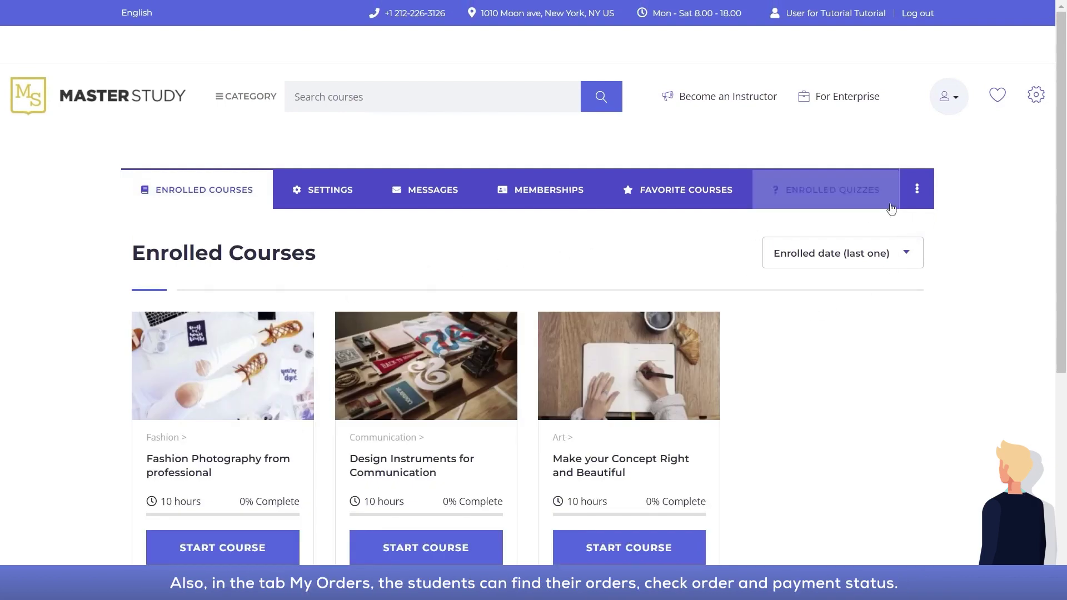
Step: Go to the My orders page from the account's extra sections menu
{"action": "left_click", "coordinate": [917, 191]}
{"action": "left_click", "coordinate": [839, 224]}
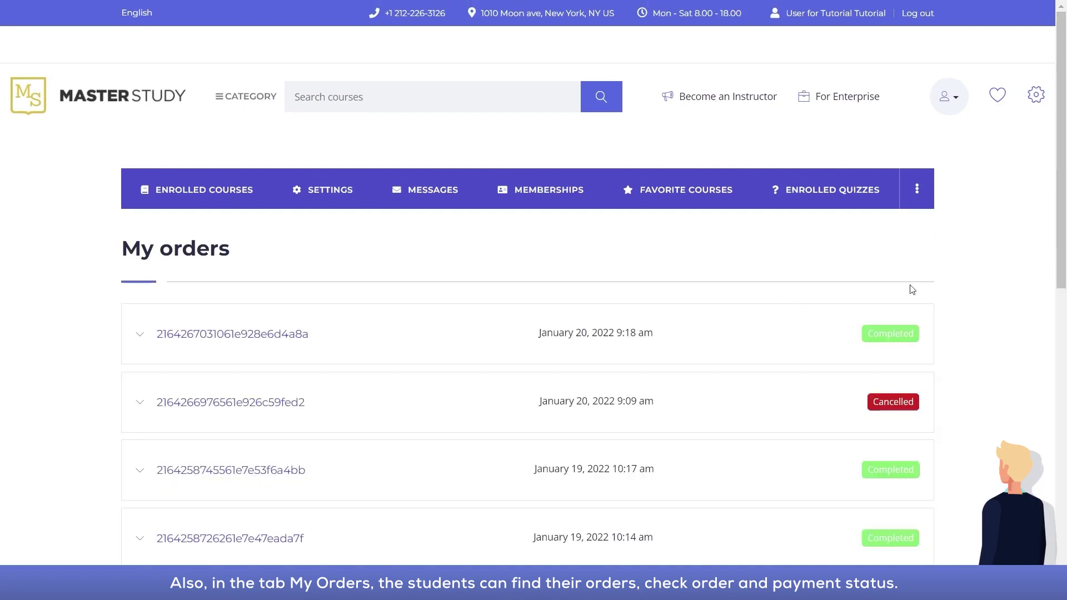
{"action": "scroll", "coordinate": [967, 281], "scroll_direction": "down", "scroll_amount": 2}
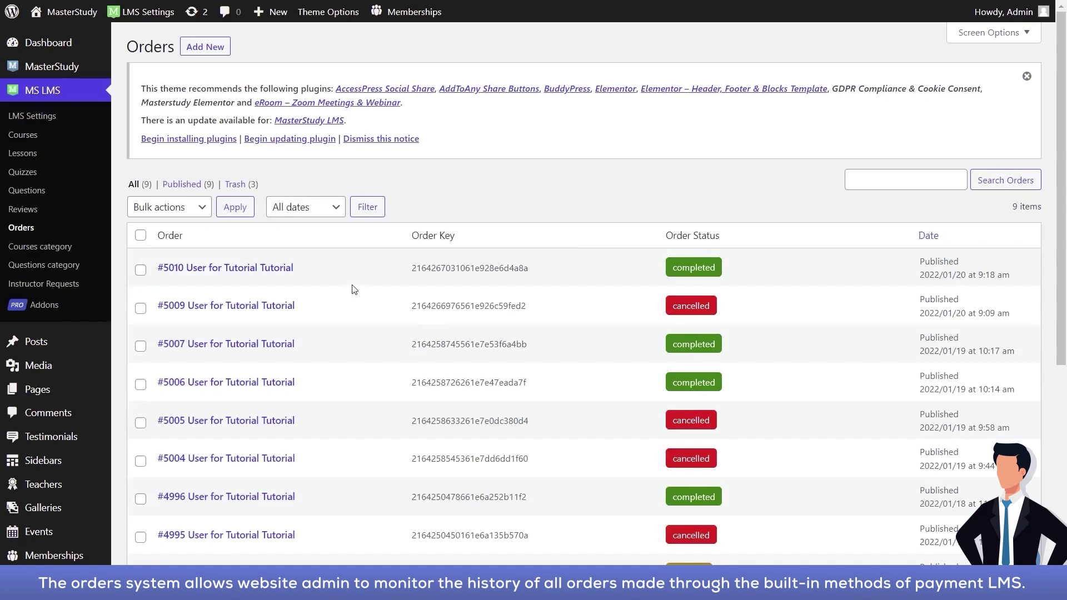
Step: Open the pending $120 Nvidia and UE4 Technologies Practice order and choose status Cancelled
{"action": "left_click", "coordinate": [247, 272]}
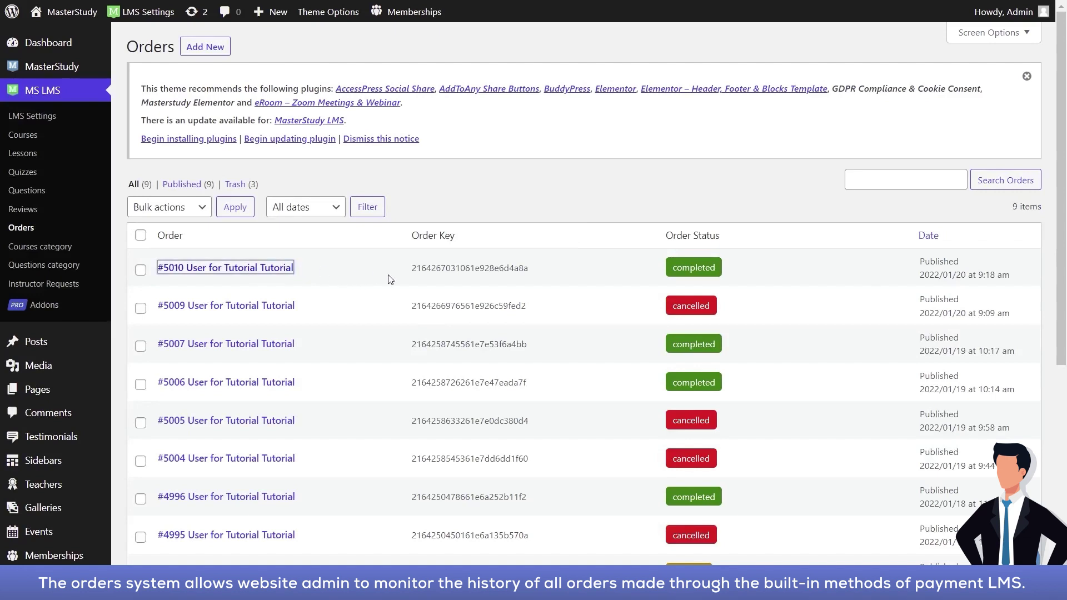
{"action": "scroll", "coordinate": [464, 312], "scroll_direction": "down", "scroll_amount": 2}
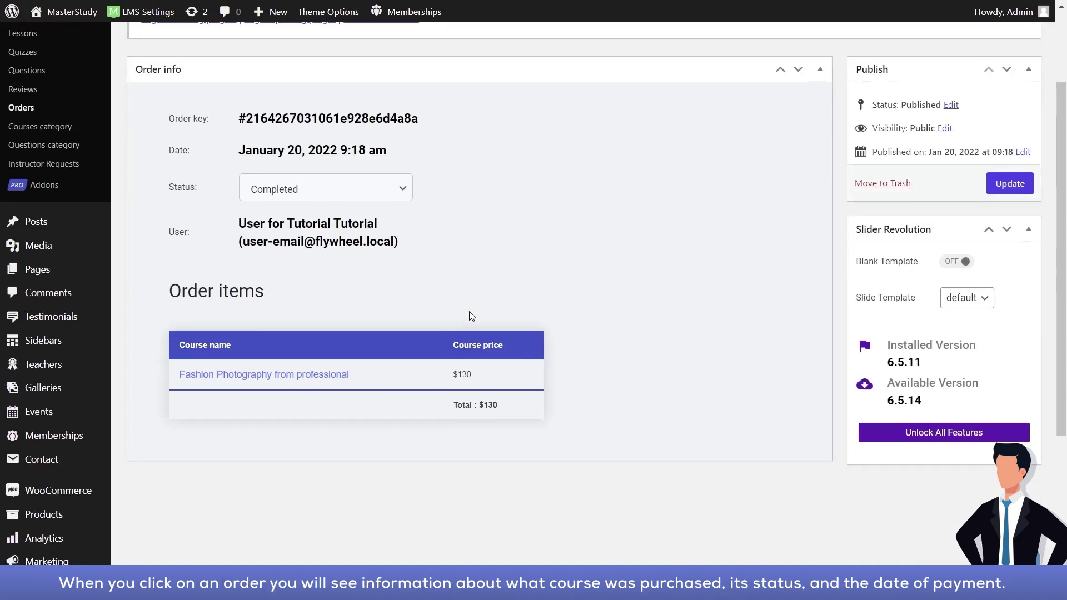
{"action": "scroll", "coordinate": [354, 242], "scroll_direction": "up", "scroll_amount": 2}
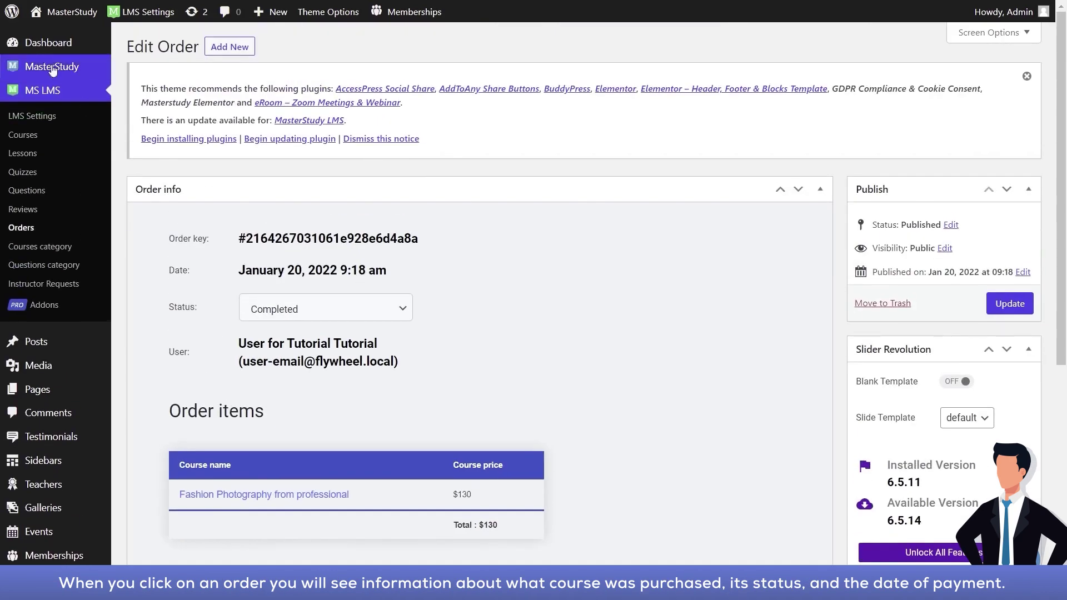
{"action": "scroll", "coordinate": [319, 289], "scroll_direction": "down", "scroll_amount": 1}
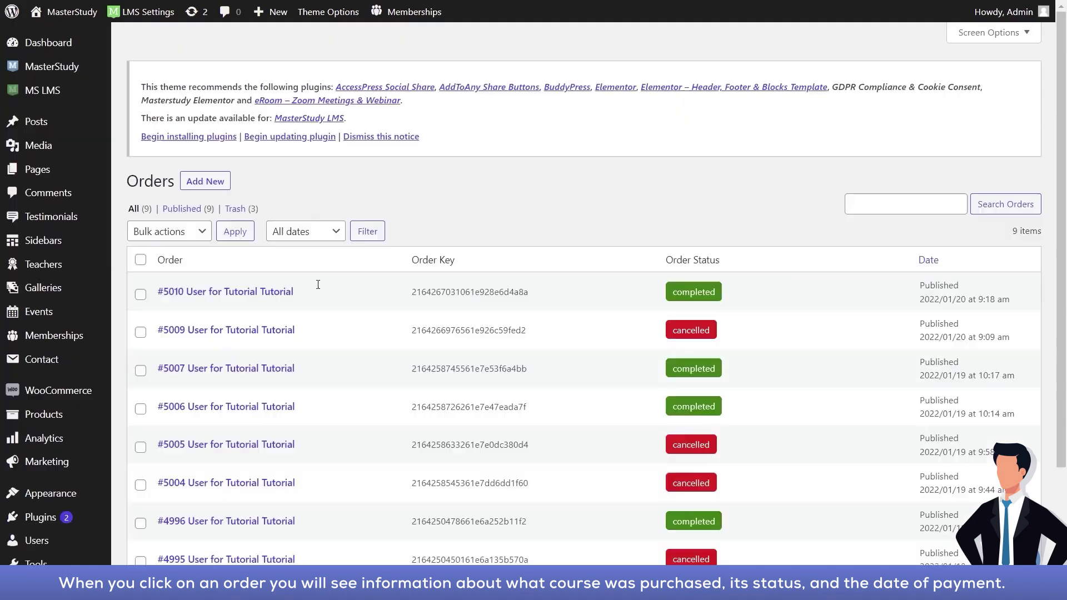
{"action": "scroll", "coordinate": [577, 443], "scroll_direction": "down", "scroll_amount": 2}
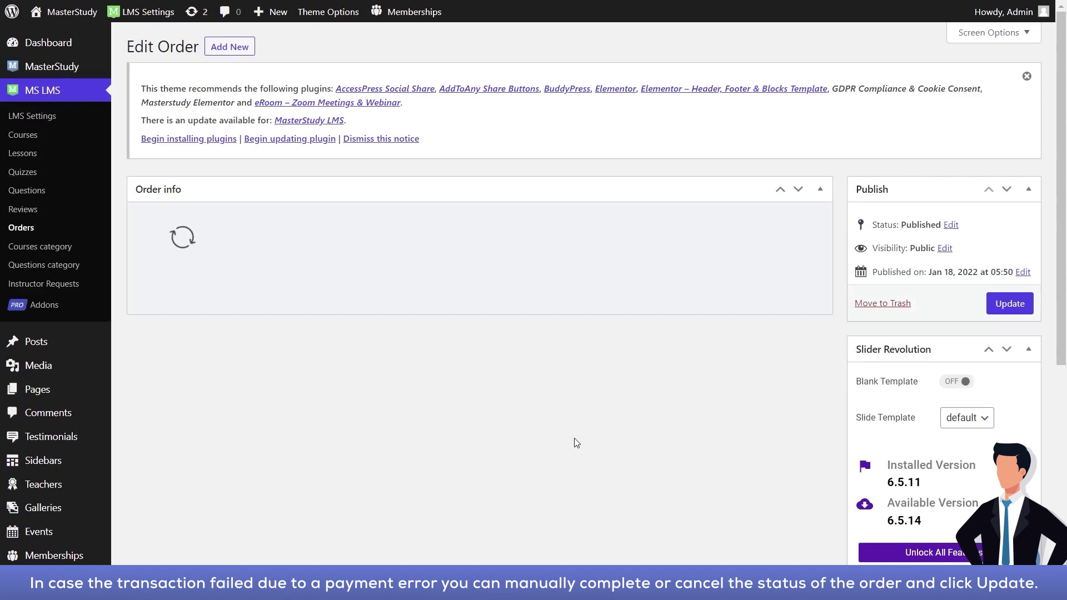
{"action": "scroll", "coordinate": [552, 432], "scroll_direction": "down", "scroll_amount": 1}
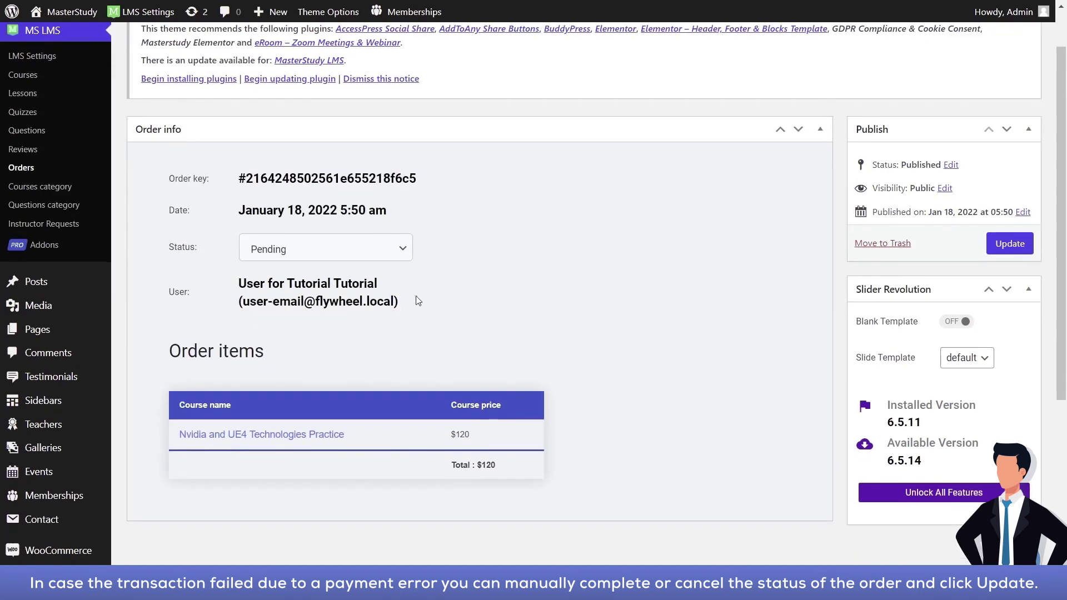
{"action": "left_click", "coordinate": [355, 253]}
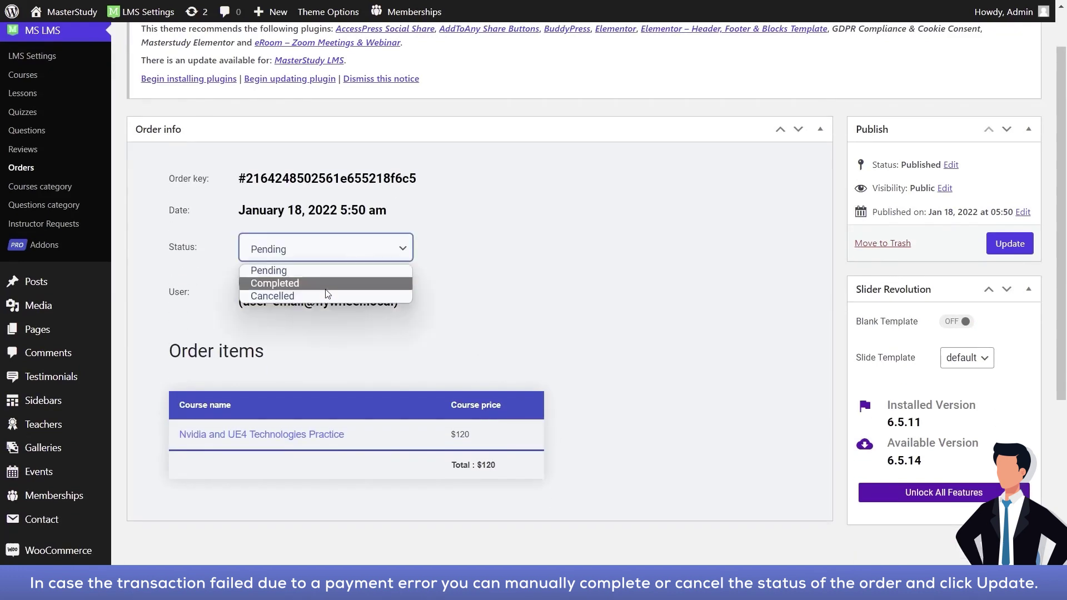
{"action": "left_click", "coordinate": [309, 297]}
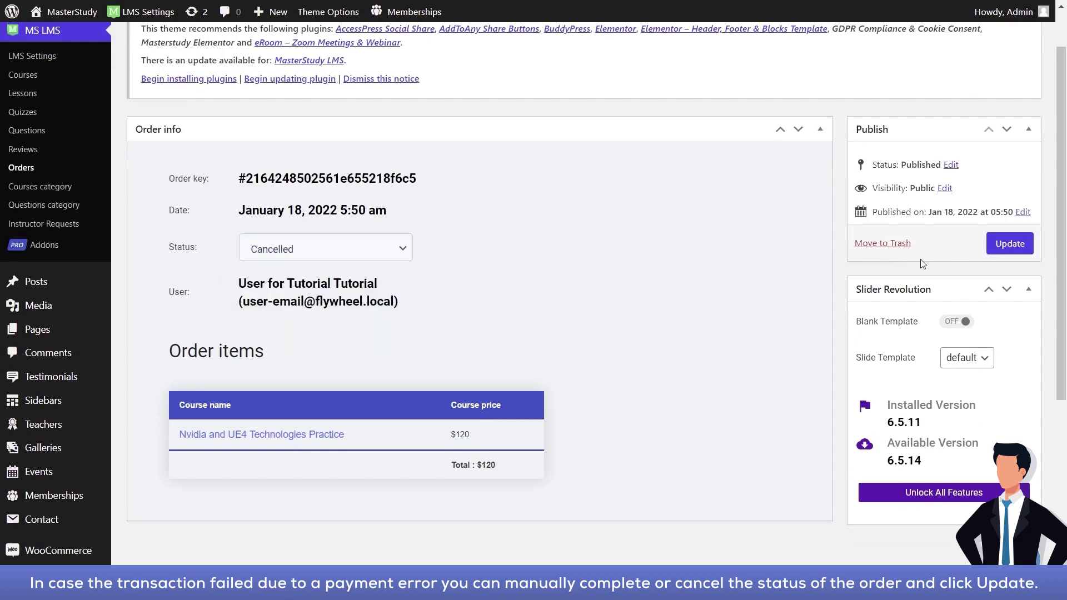
Step: Save the order as Cancelled, then switch off Wire Transfer, PayPal and Stripe payment methods
{"action": "left_click", "coordinate": [1009, 244]}
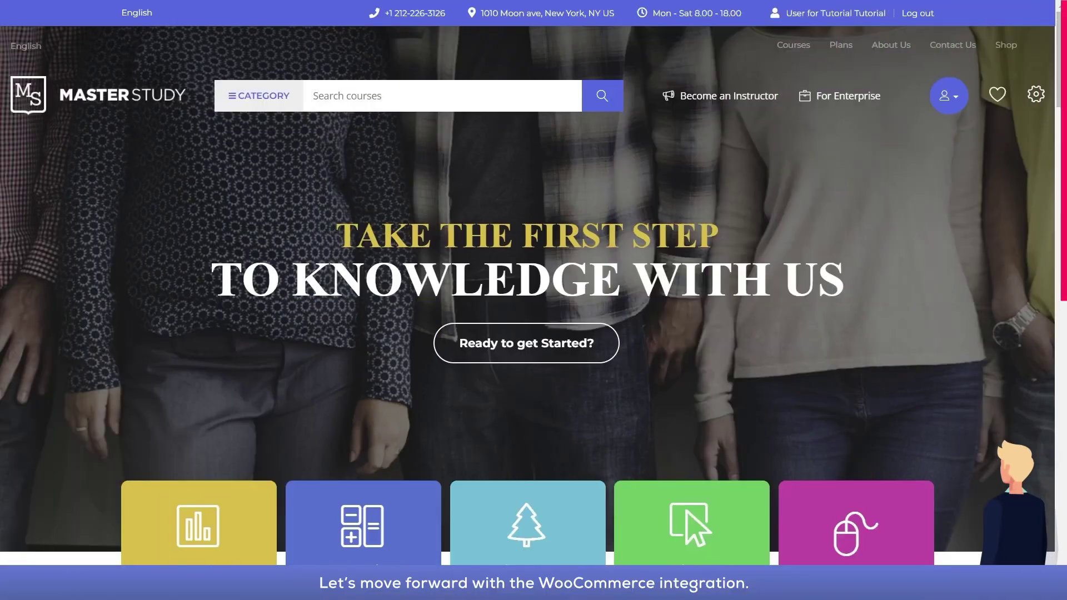
{"action": "scroll", "coordinate": [1065, 65], "scroll_direction": "down", "scroll_amount": 8}
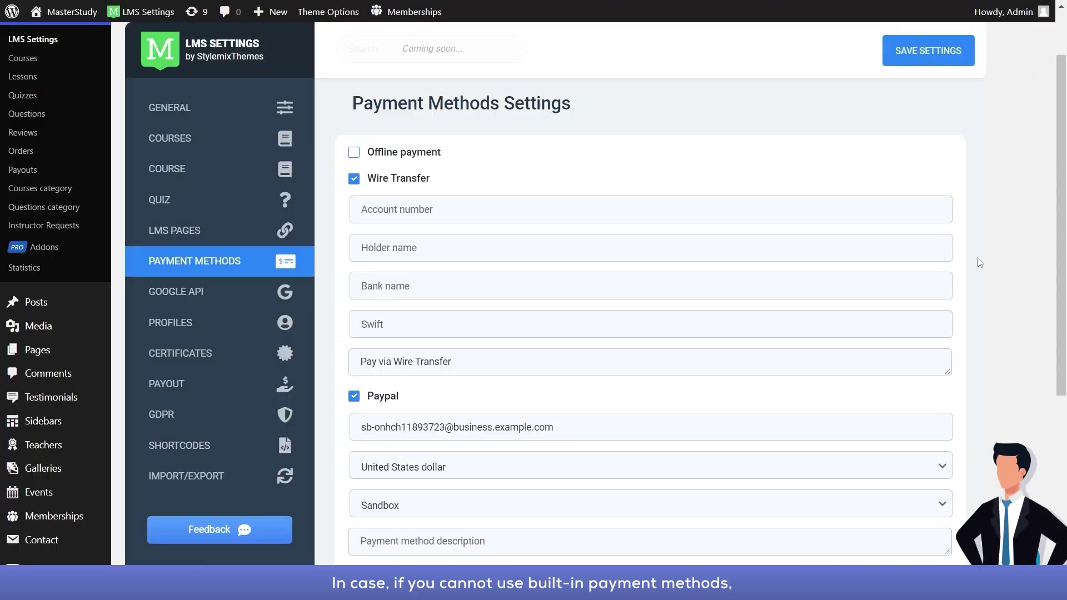
{"action": "left_click", "coordinate": [386, 181]}
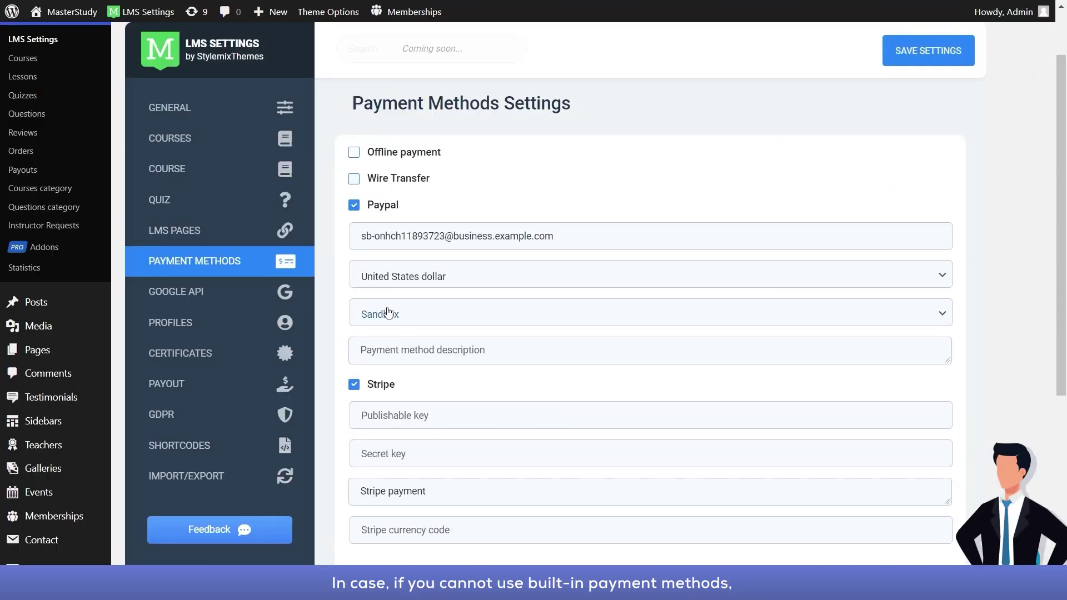
{"action": "left_click", "coordinate": [378, 211]}
{"action": "left_click", "coordinate": [355, 232]}
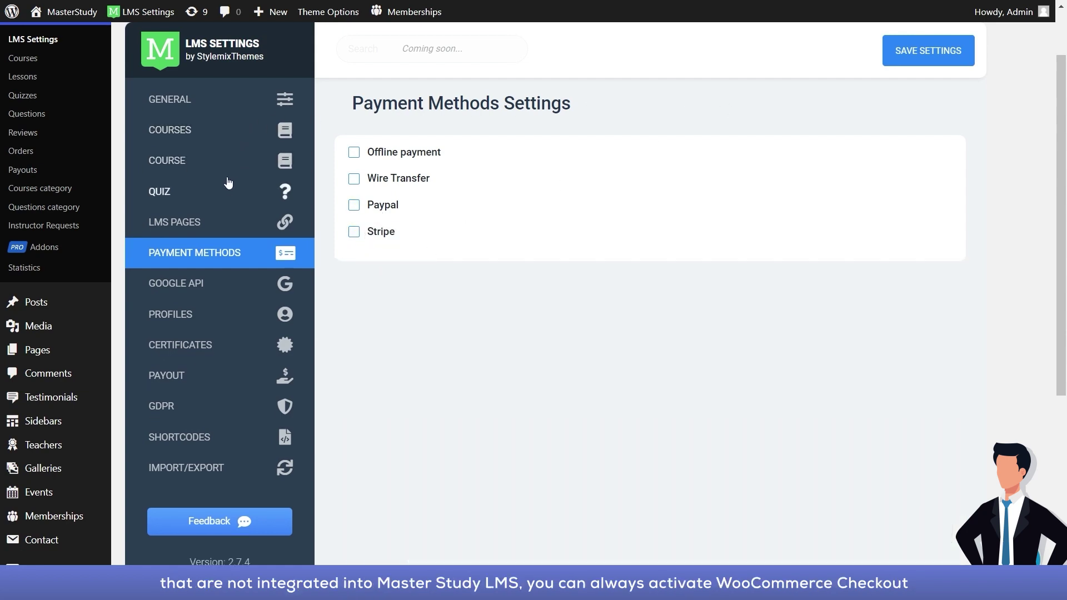
{"action": "left_click", "coordinate": [226, 111]}
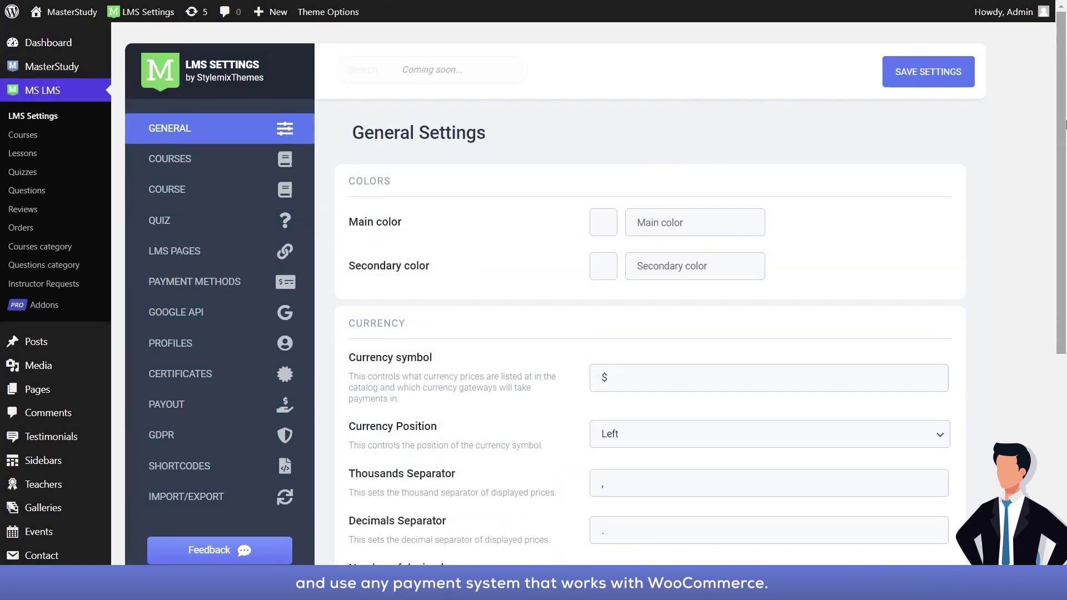
Step: Turn Enable WooCommerce Checkout on and save the LMS general settings
{"action": "left_click_drag", "start_coordinate": [1064, 123], "coordinate": [1063, 290]}
{"action": "left_click", "coordinate": [602, 382]}
{"action": "left_click", "coordinate": [621, 375]}
{"action": "left_click", "coordinate": [928, 52]}
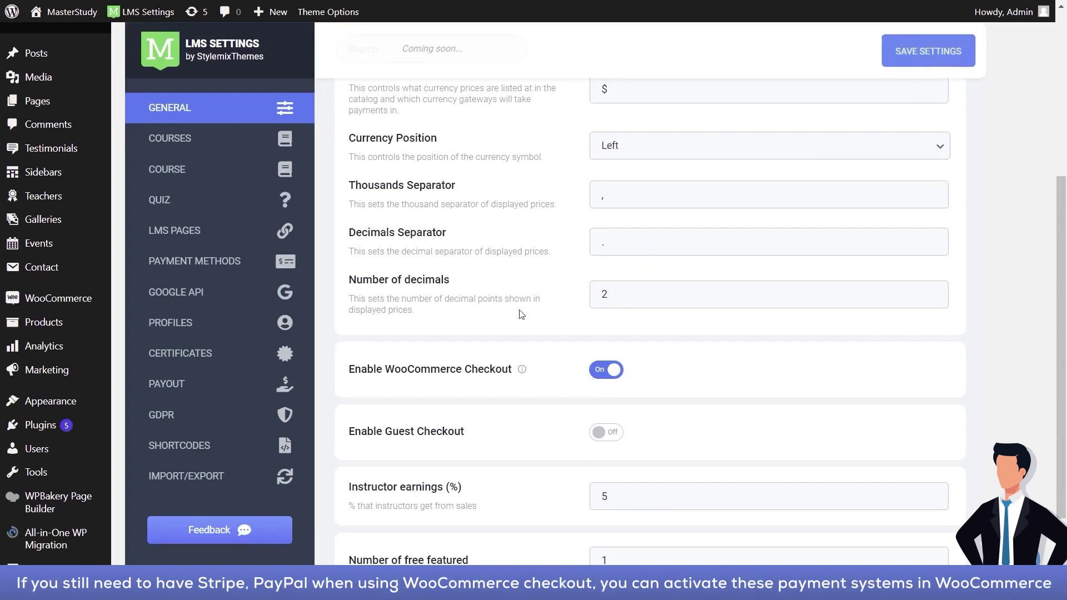
{"action": "mouse_move", "coordinate": [30, 308]}
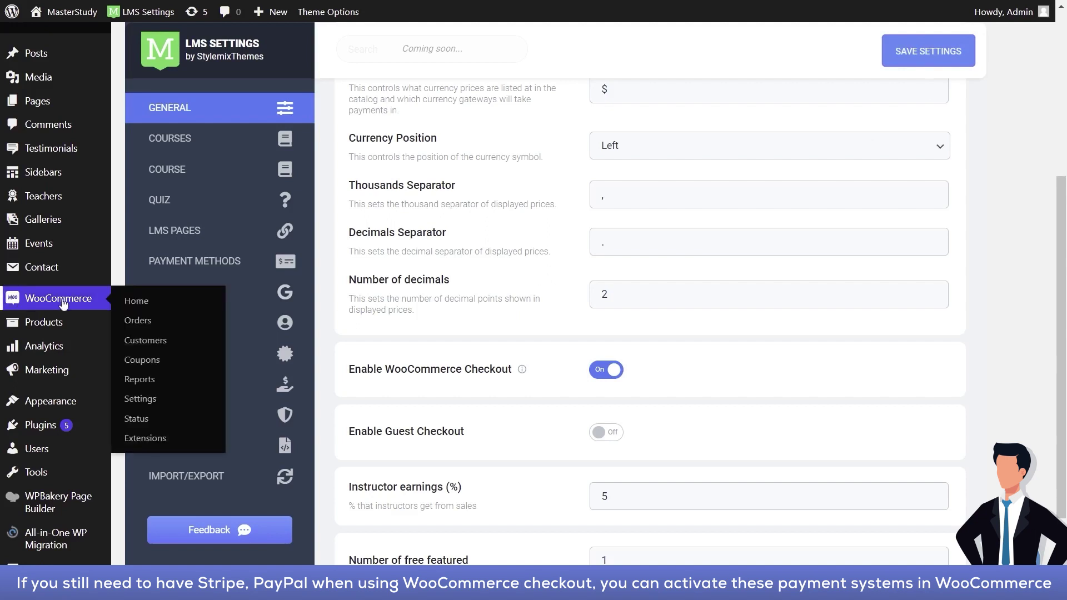
Step: Review WooCommerce's enabled payment methods, then filter the Products list to LMS Products
{"action": "left_click", "coordinate": [151, 400]}
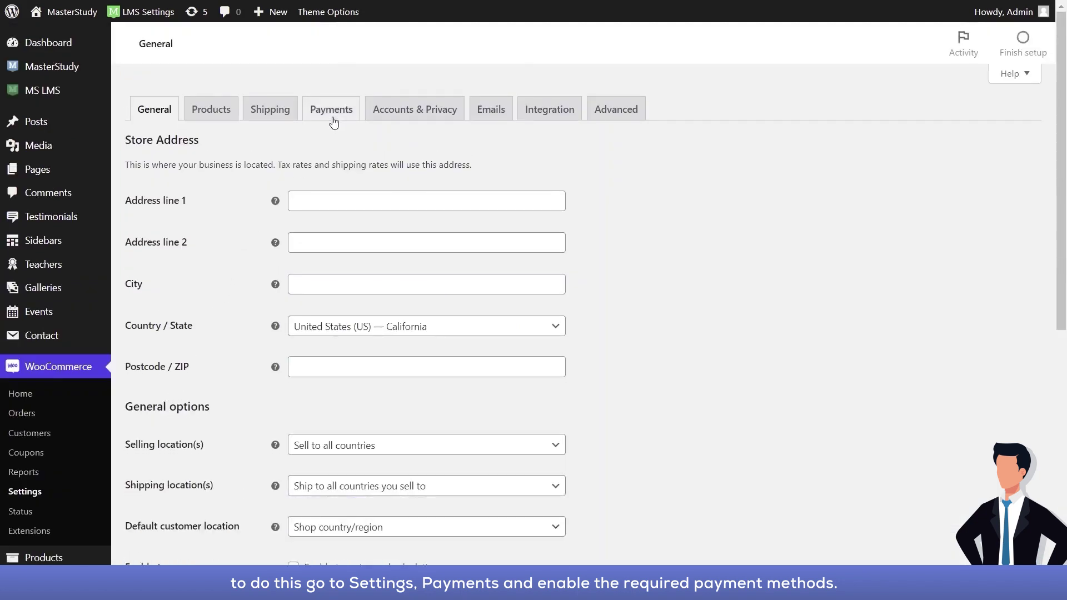
{"action": "left_click", "coordinate": [333, 115]}
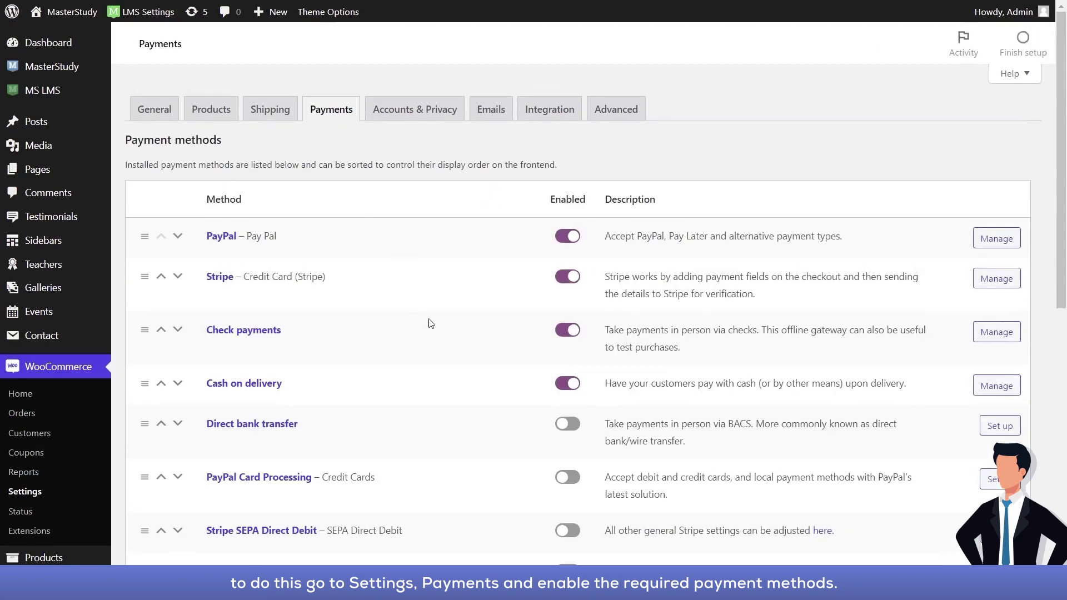
{"action": "mouse_move", "coordinate": [1057, 207]}
{"action": "left_mouse_down"}
{"action": "mouse_move", "coordinate": [1058, 309]}
{"action": "mouse_move", "coordinate": [1048, 205]}
{"action": "left_mouse_up"}
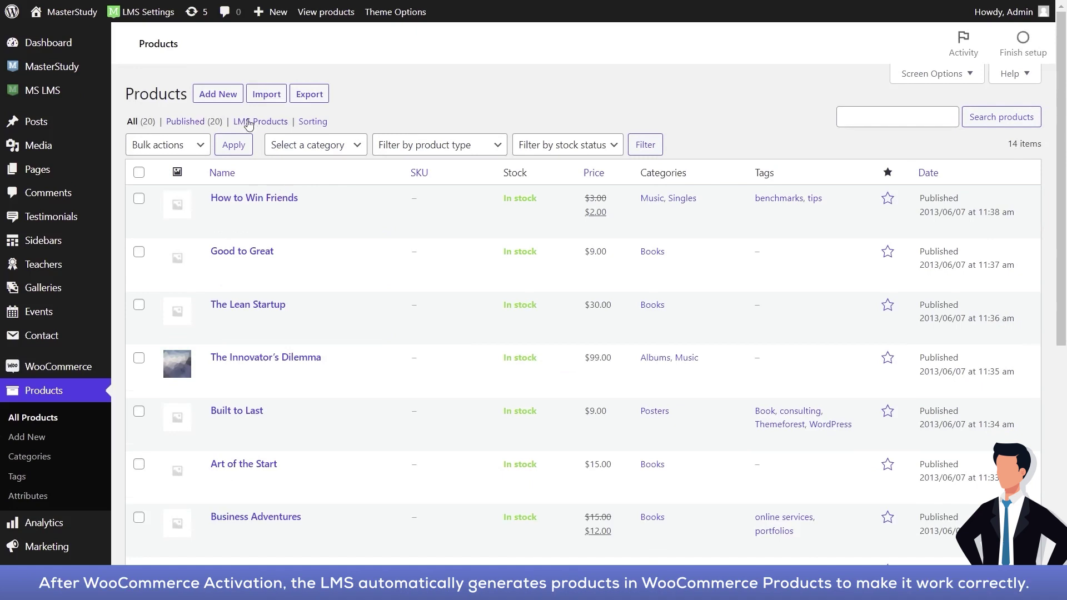
{"action": "left_click", "coordinate": [248, 123]}
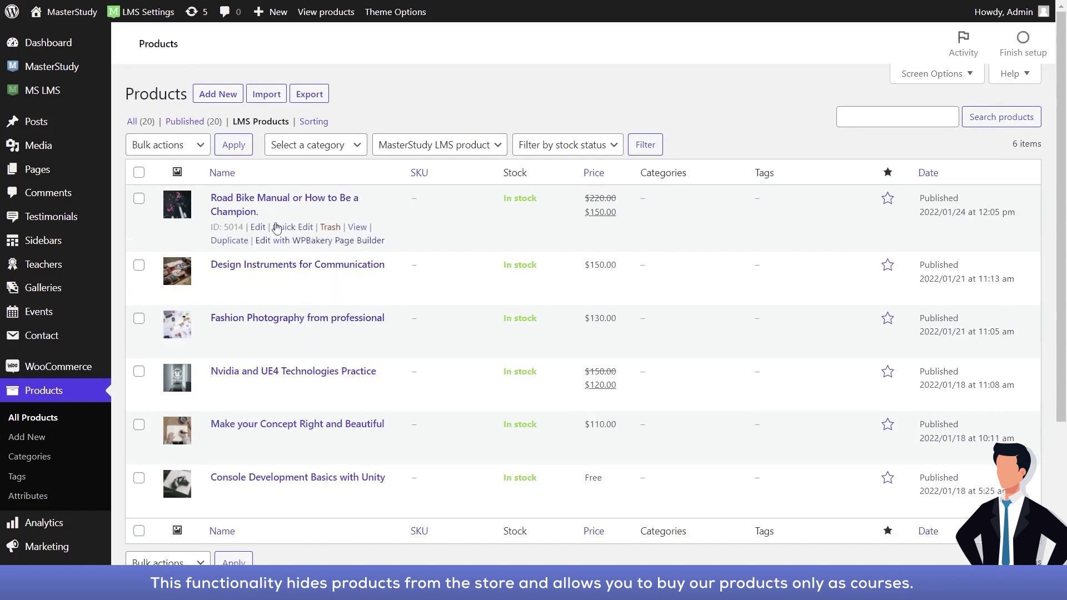
Step: Check Road Bike Manual's sale price of 100, then view its course price settings (220, sale 100)
{"action": "left_click", "coordinate": [268, 205]}
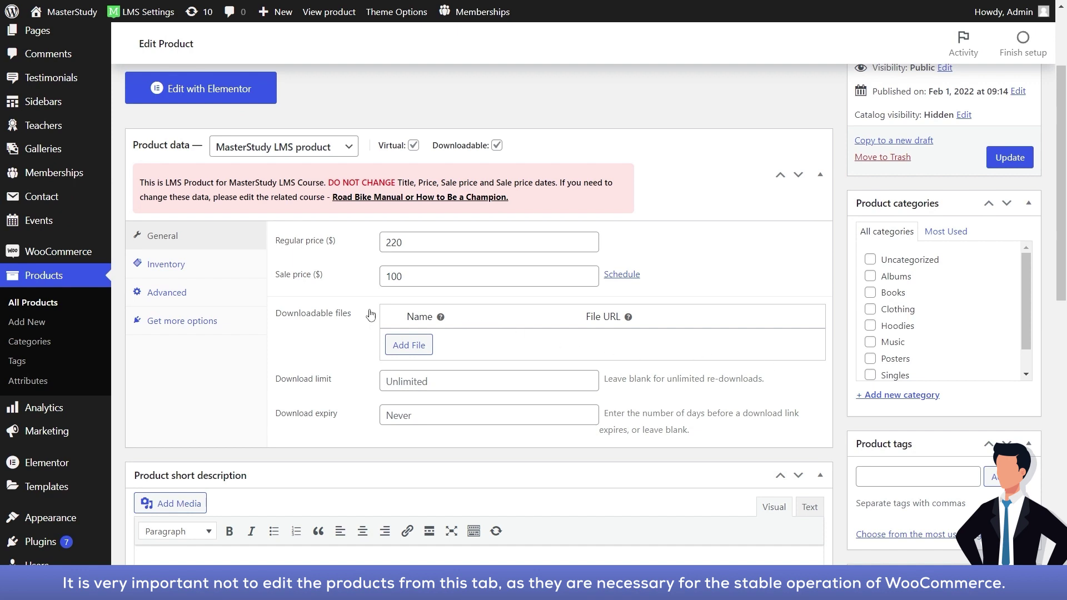
{"action": "left_click", "coordinate": [353, 278]}
{"action": "left_click", "coordinate": [358, 256]}
{"action": "left_click", "coordinate": [396, 204]}
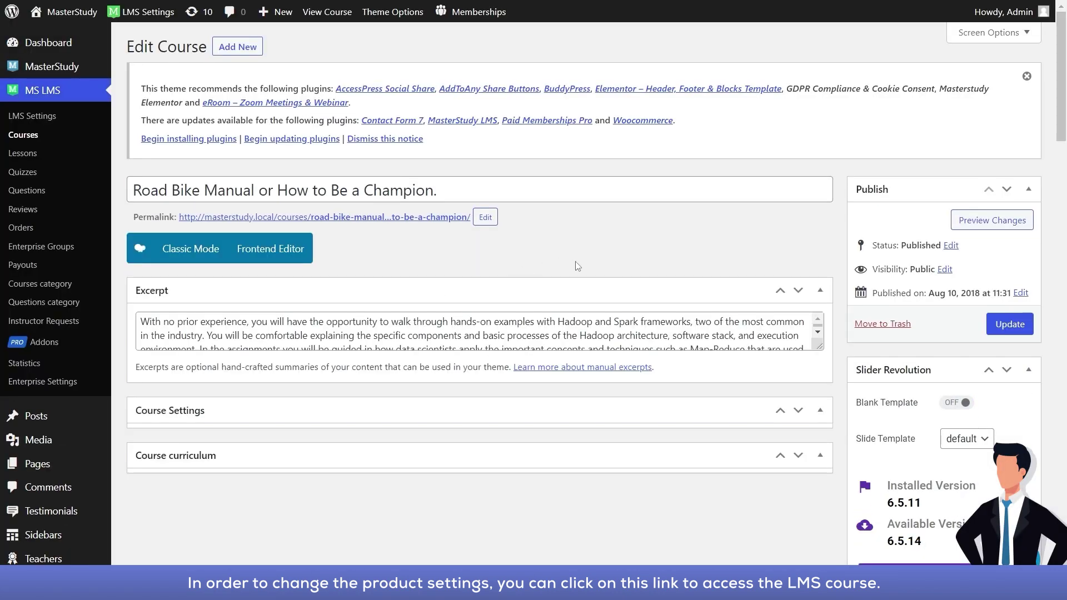
{"action": "scroll", "coordinate": [575, 267], "scroll_direction": "down", "scroll_amount": 6}
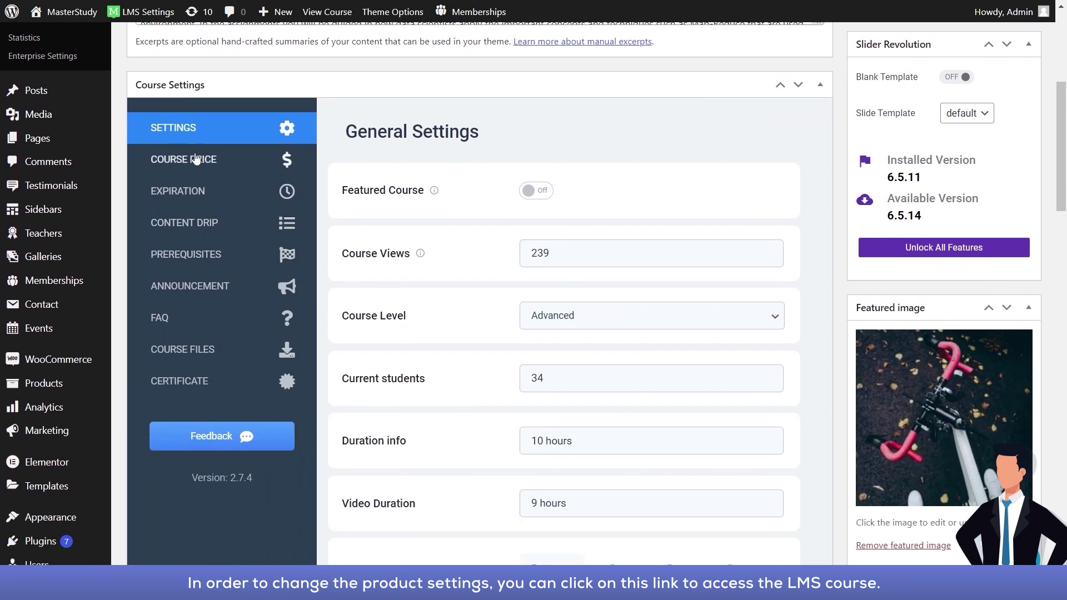
{"action": "left_click", "coordinate": [196, 159]}
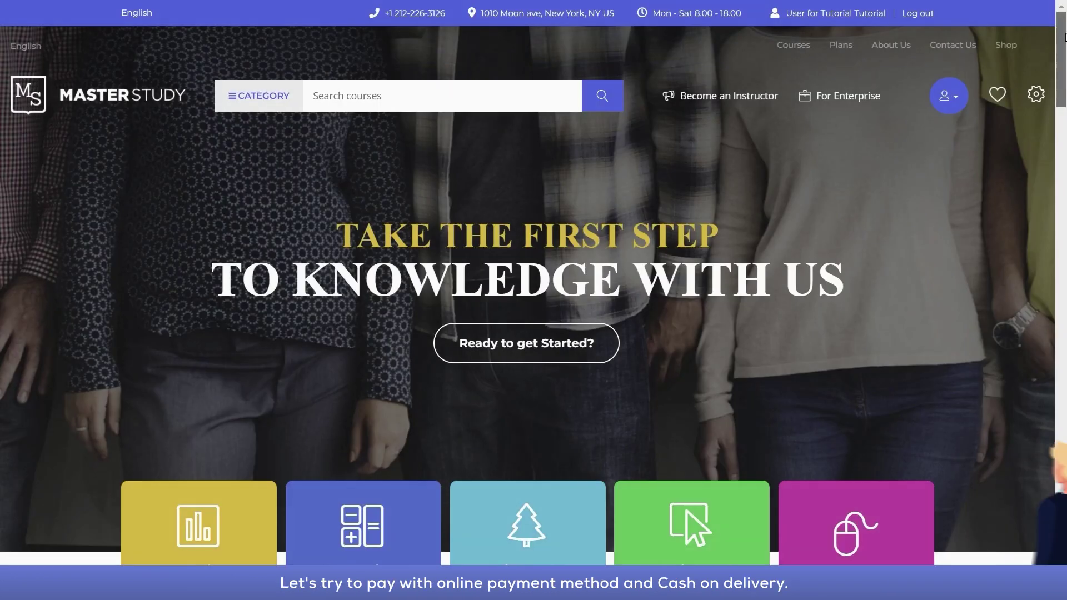
{"action": "scroll", "coordinate": [1064, 127], "scroll_direction": "down", "scroll_amount": 9}
Step: Place a Stripe card order for the Road Bike course
{"action": "scroll", "coordinate": [1064, 126], "scroll_direction": "down", "scroll_amount": 4}
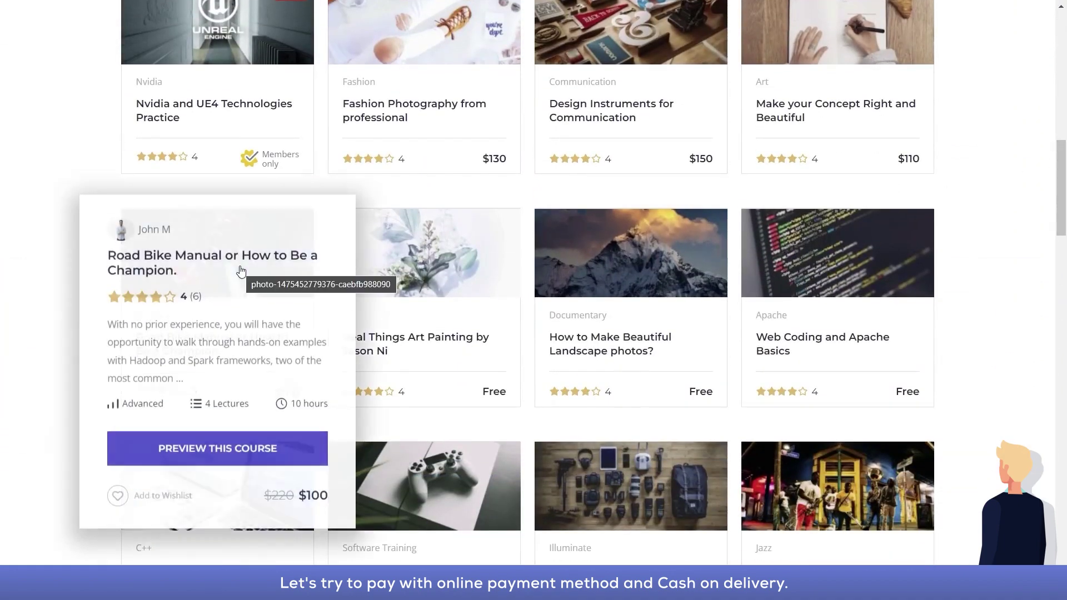
{"action": "left_click", "coordinate": [241, 271]}
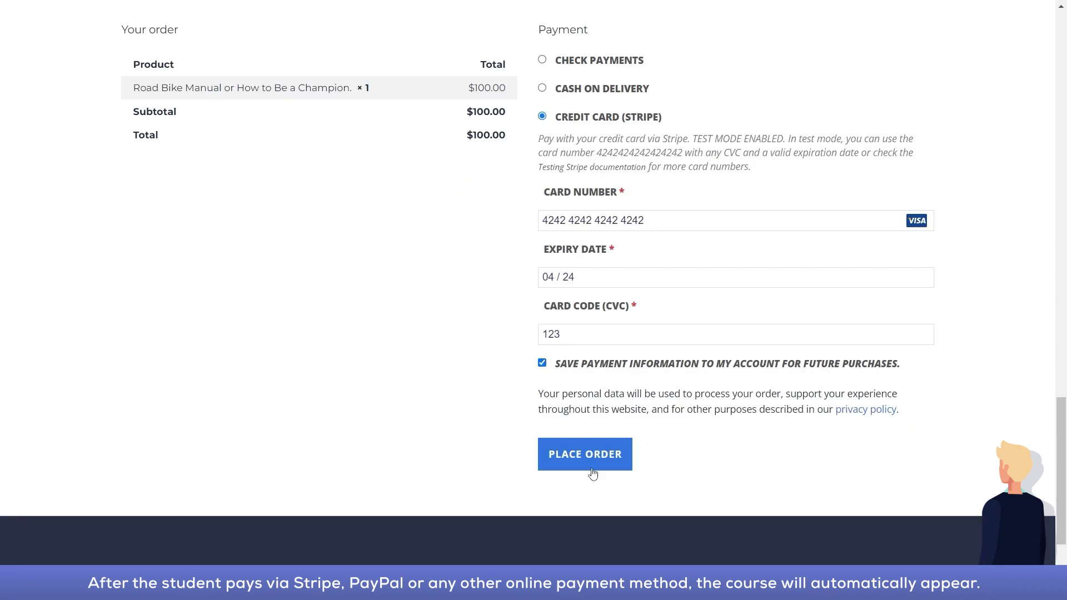
{"action": "left_click", "coordinate": [593, 471]}
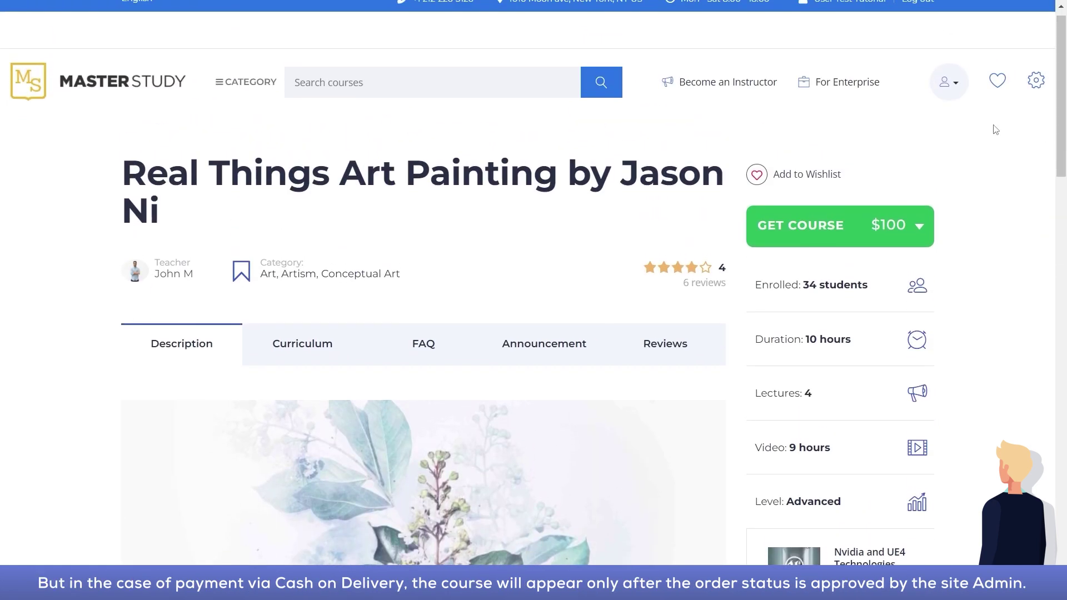
Step: Order Real Things Art Painting as a one-time payment with Cash on delivery
{"action": "left_click", "coordinate": [952, 88]}
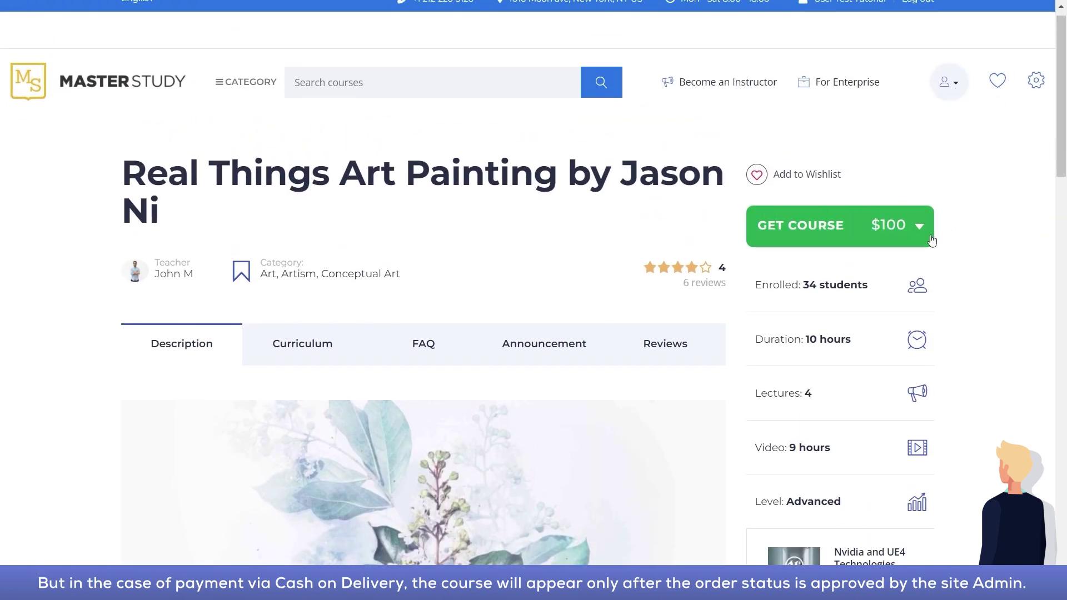
{"action": "left_click", "coordinate": [886, 236]}
{"action": "left_click", "coordinate": [863, 268]}
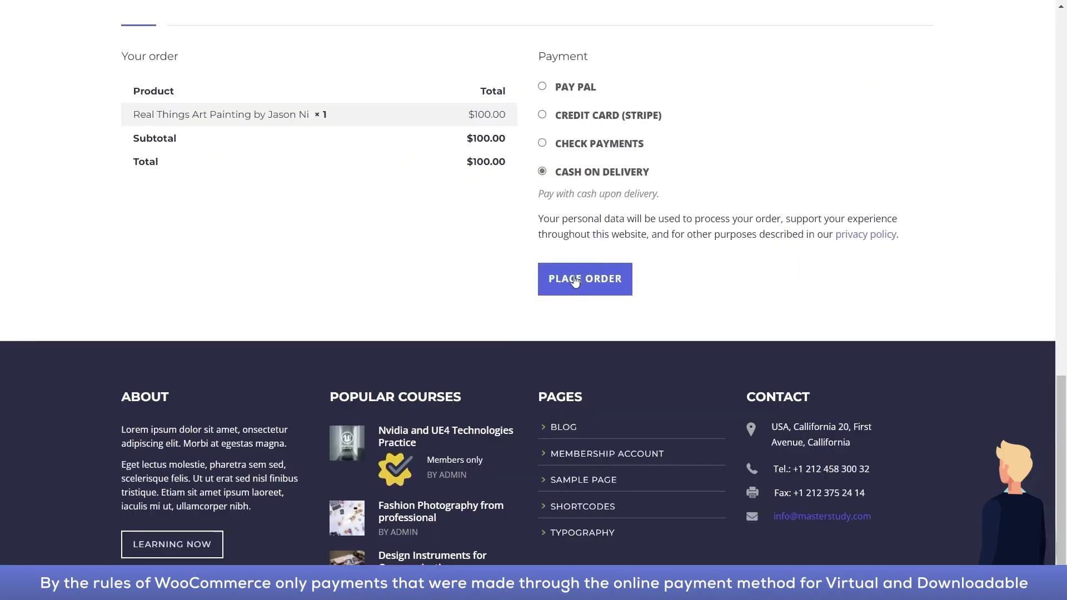
{"action": "left_click", "coordinate": [581, 274]}
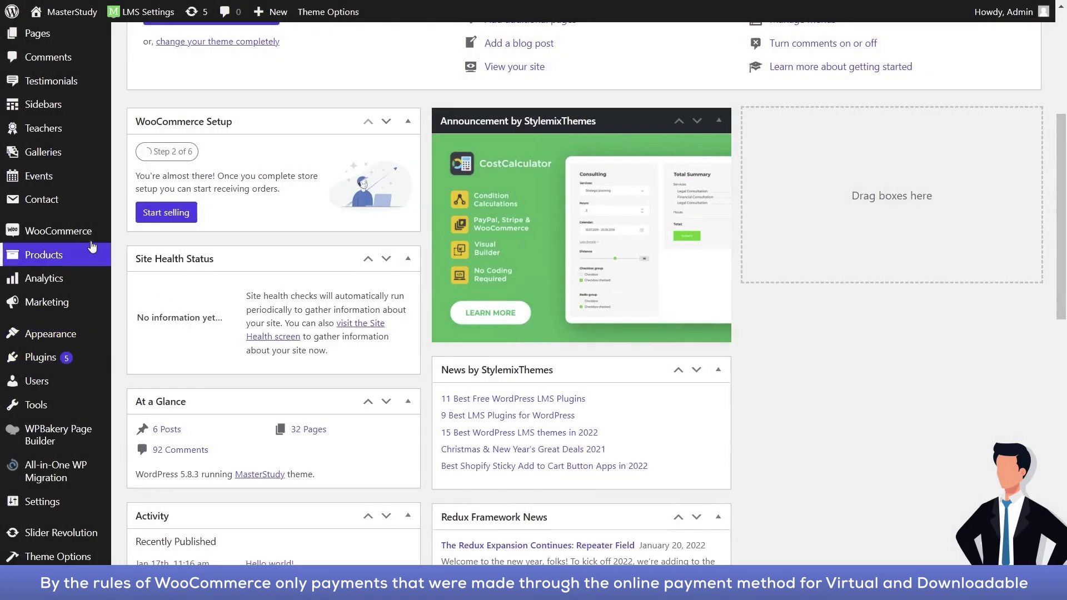
Step: Set processing order #5018 for Real Things Art Painting to Completed and update it
{"action": "mouse_move", "coordinate": [87, 239]}
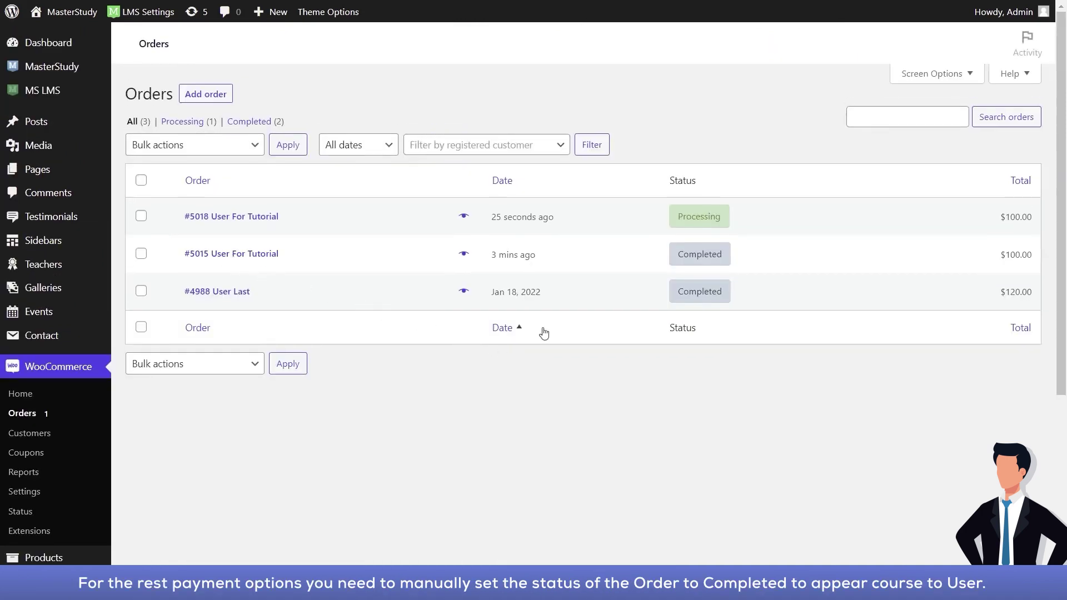
{"action": "mouse_move", "coordinate": [715, 218]}
{"action": "left_click", "coordinate": [678, 219]}
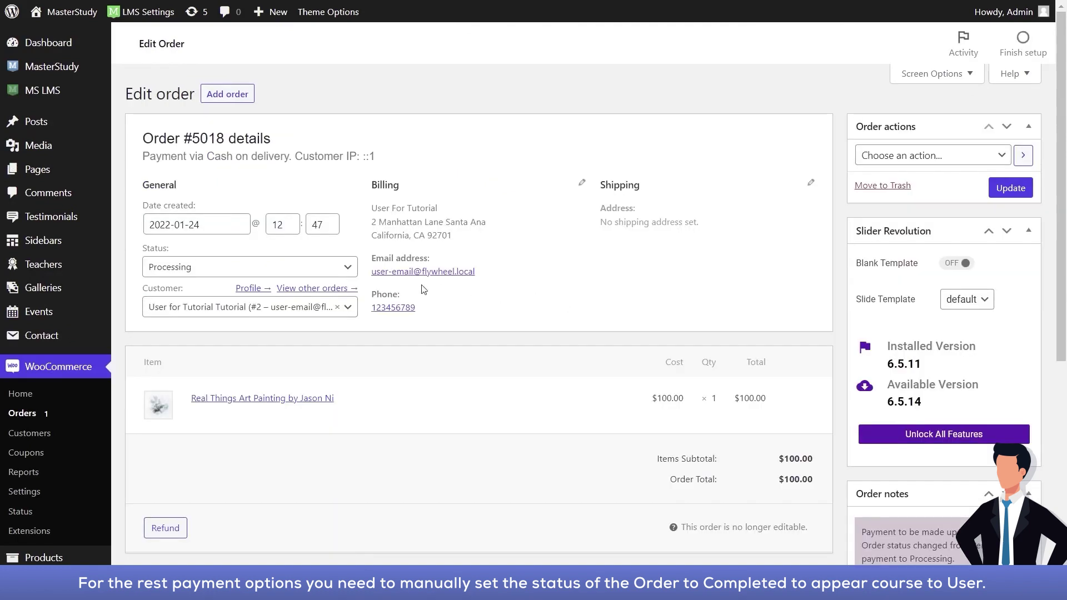
{"action": "left_click", "coordinate": [271, 263]}
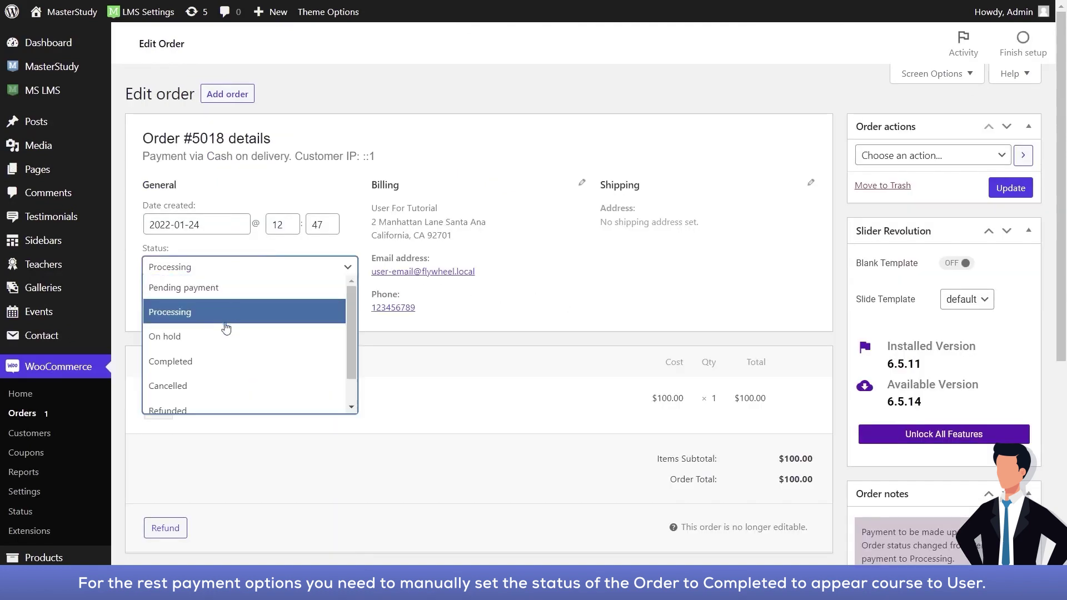
{"action": "left_click", "coordinate": [217, 363]}
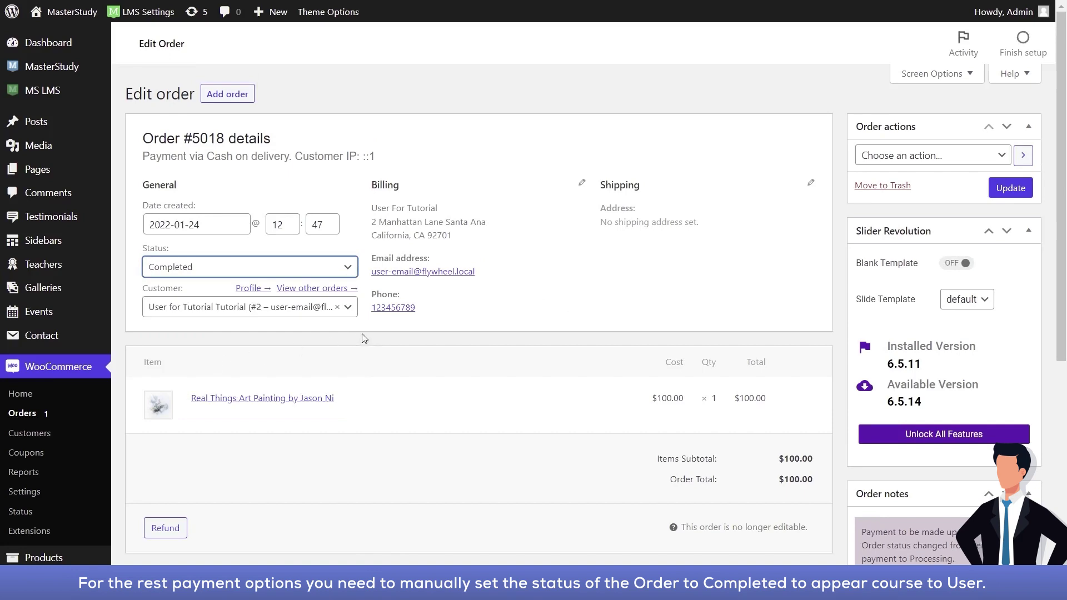
{"action": "left_click", "coordinate": [1003, 190]}
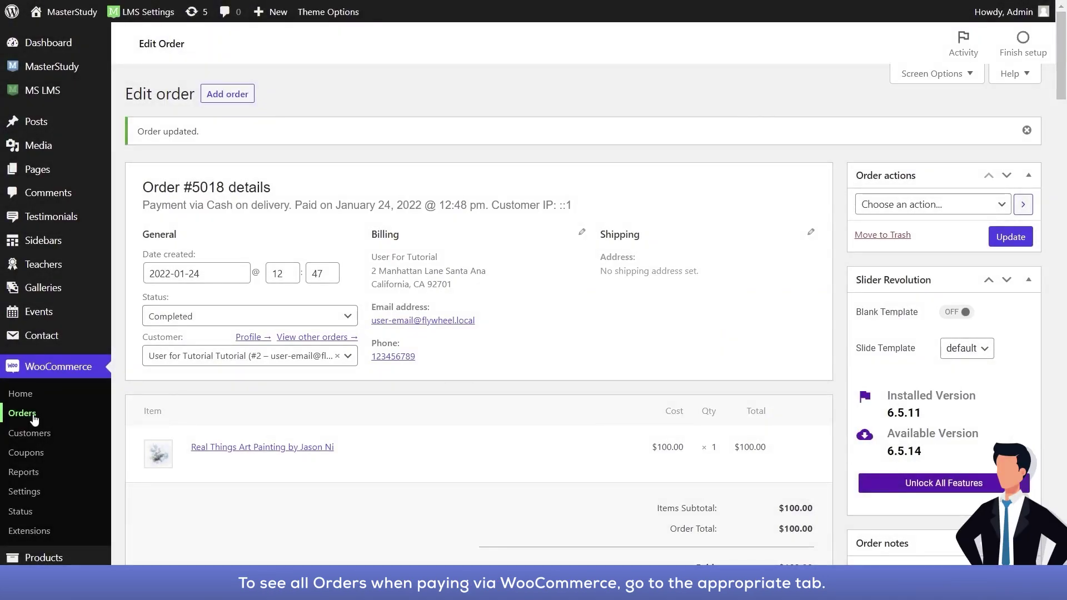
Step: Review the student's My Orders history showing both purchased courses
{"action": "left_click", "coordinate": [22, 414]}
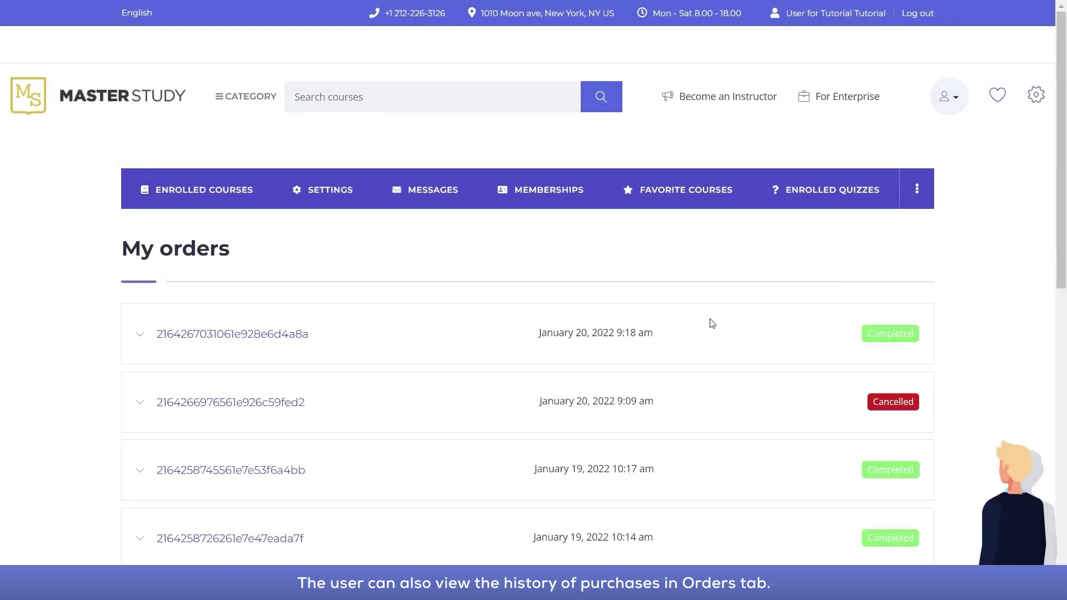
{"action": "left_click_drag", "start_coordinate": [1048, 237], "coordinate": [1051, 286]}
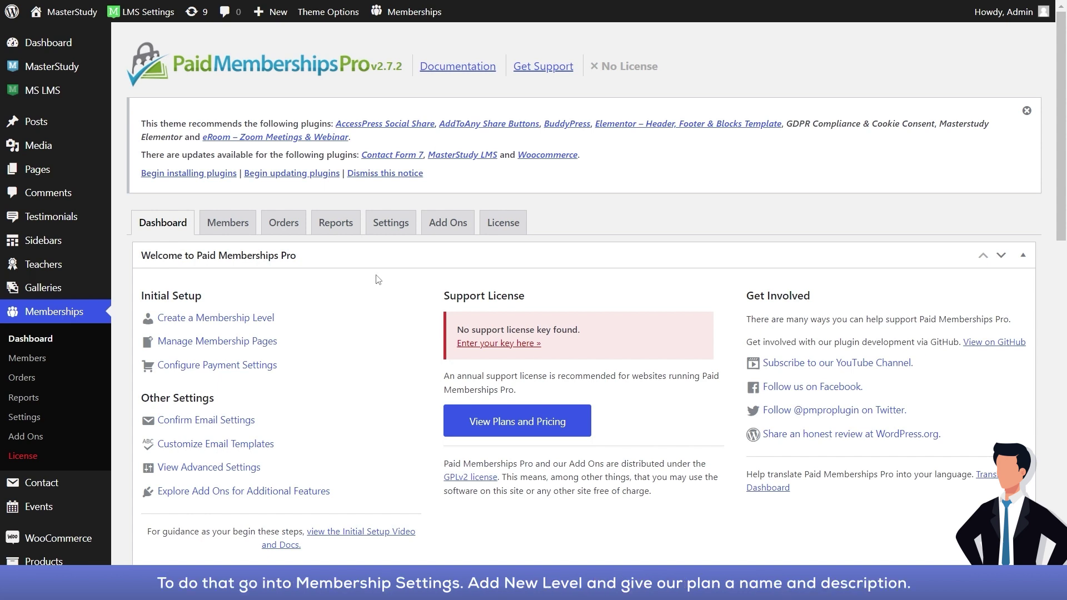
Step: Open the new membership level's settings and make it a monthly recurring subscription
{"action": "left_click", "coordinate": [391, 224]}
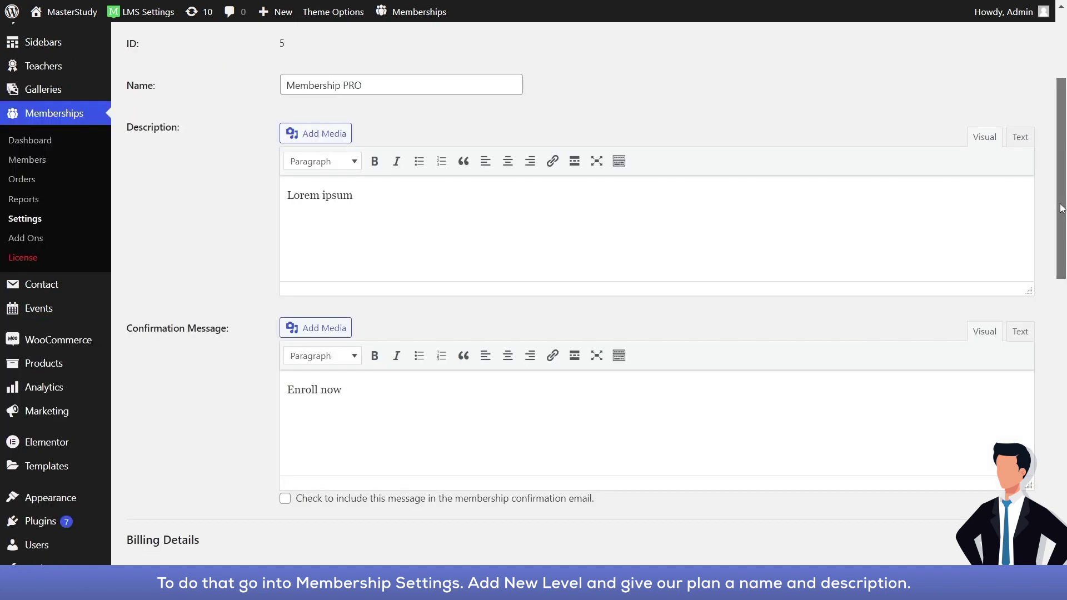
{"action": "left_click_drag", "start_coordinate": [1062, 208], "coordinate": [1001, 317]}
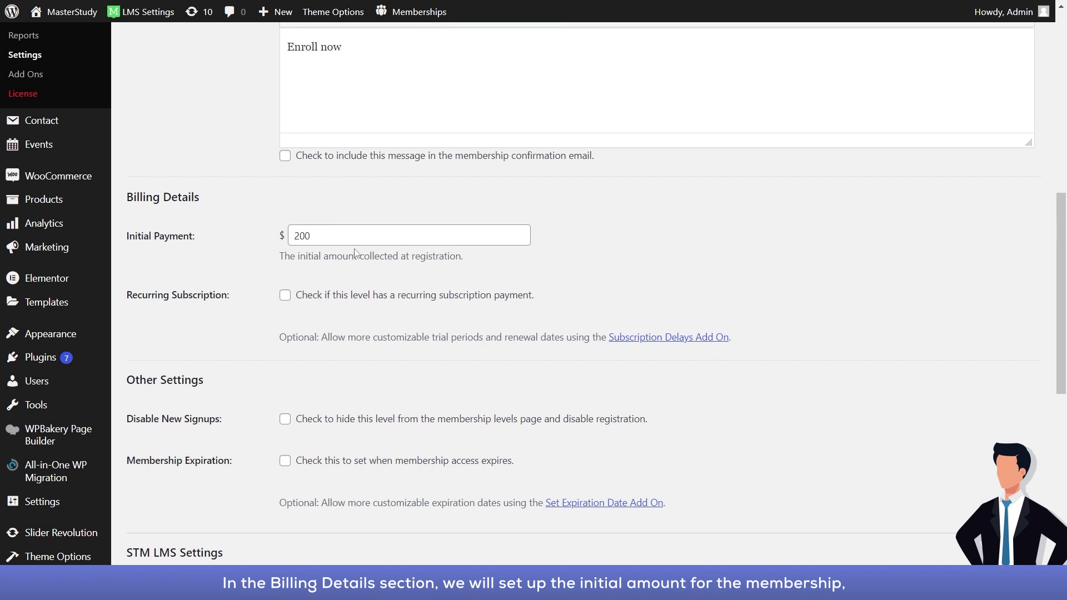
{"action": "left_click", "coordinate": [322, 296]}
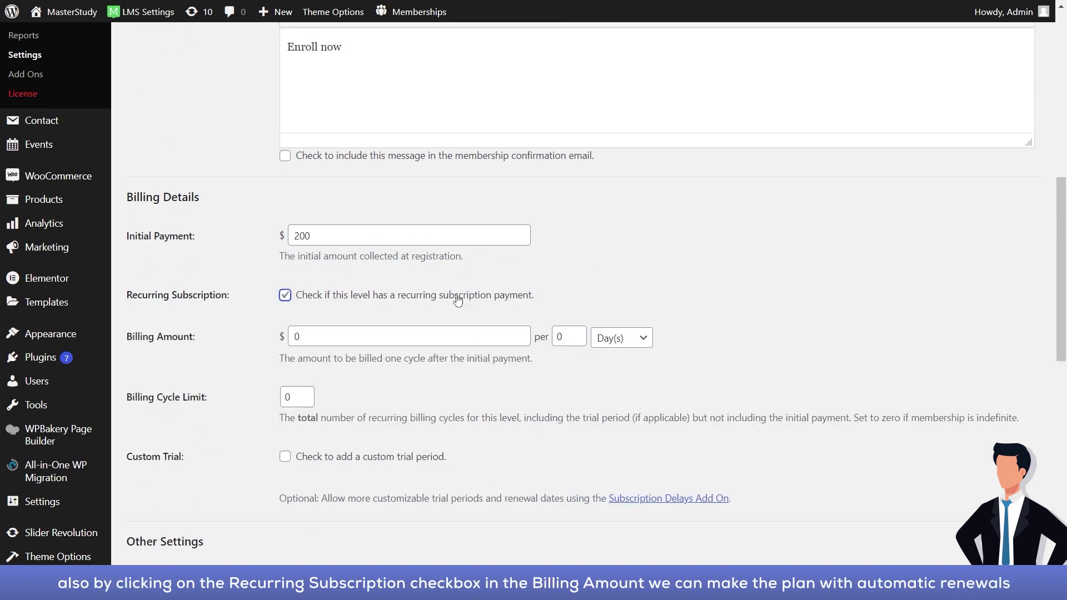
{"action": "left_click", "coordinate": [611, 339]}
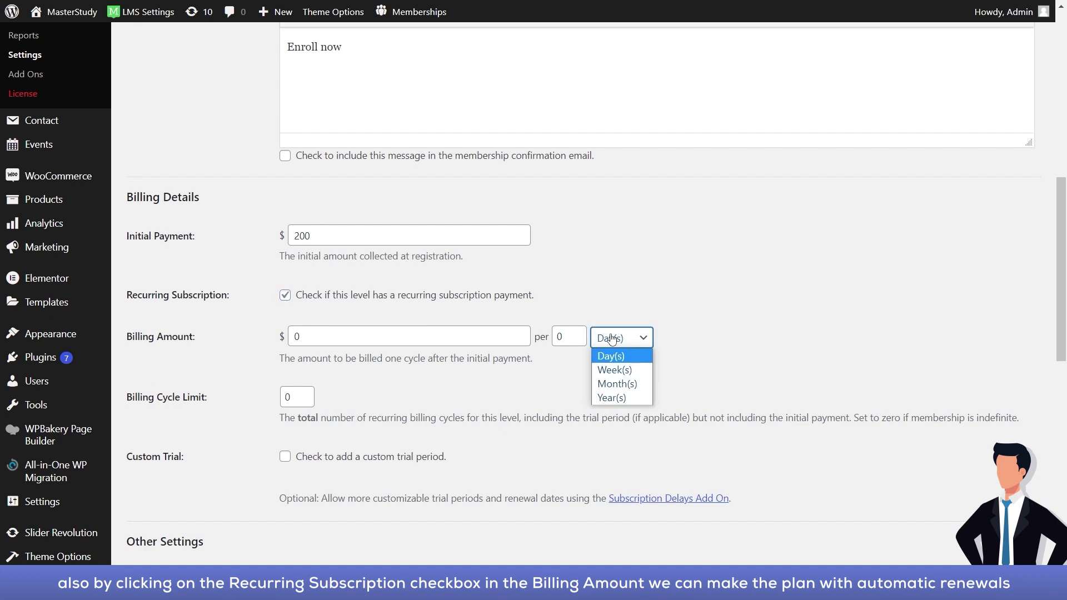
{"action": "left_click", "coordinate": [613, 384]}
Step: Set billing to every 1 month with a 3-cycle limit, then turn recurring subscription off
{"action": "left_click", "coordinate": [568, 338]}
{"action": "key", "text": "BackSpace"}
{"action": "type", "text": "1"}
{"action": "key", "text": "Tab"}
{"action": "key", "text": "Tab"}
{"action": "type", "text": "3"}
{"action": "left_click", "coordinate": [356, 399]}
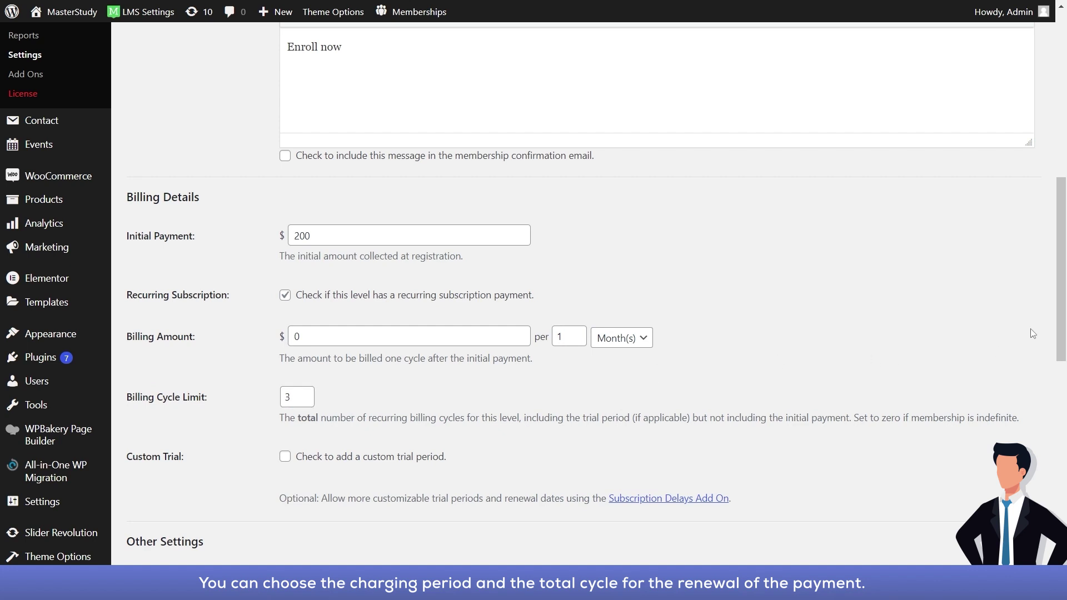
{"action": "left_click", "coordinate": [284, 295]}
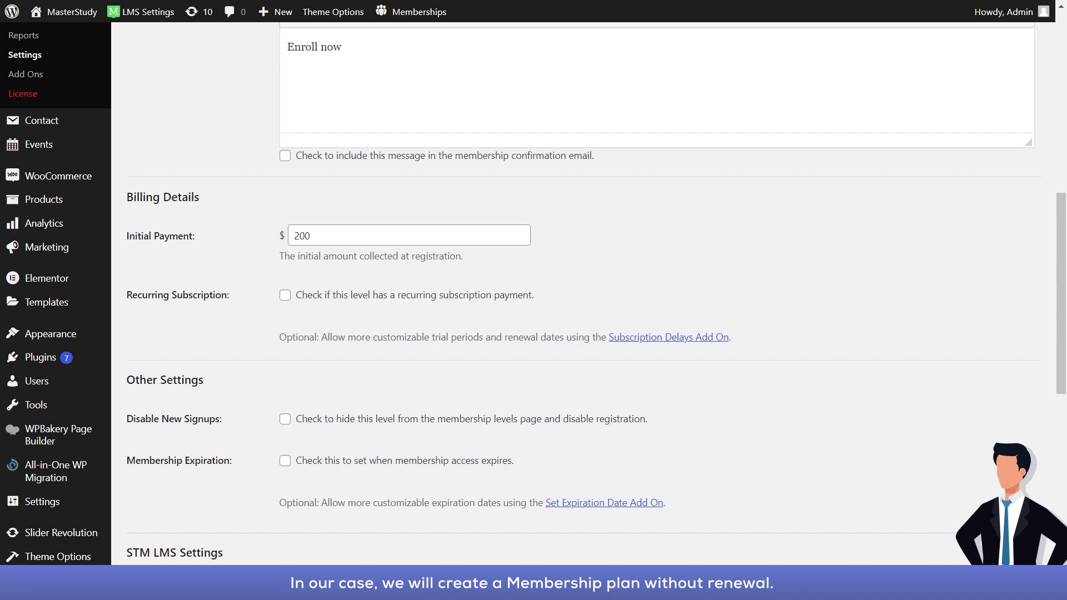
Step: Choose Membership as the Membership PRO level's available course category
{"action": "left_click_drag", "start_coordinate": [1059, 300], "coordinate": [1039, 414]}
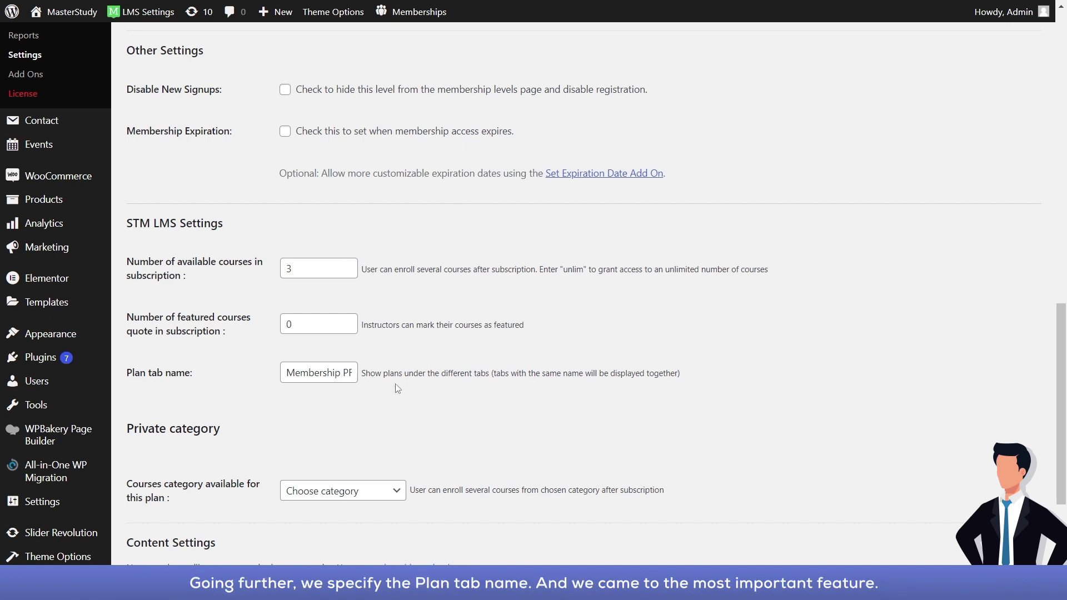
{"action": "left_click", "coordinate": [363, 489]}
{"action": "scroll", "coordinate": [350, 473], "scroll_direction": "down", "scroll_amount": 1}
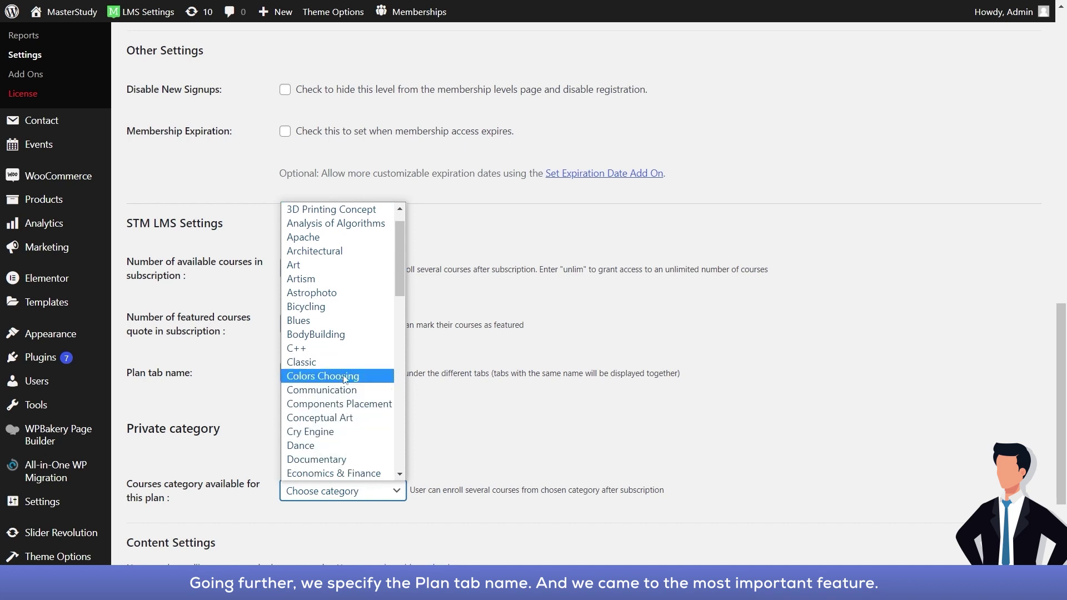
{"action": "scroll", "coordinate": [345, 376], "scroll_direction": "down", "scroll_amount": 3}
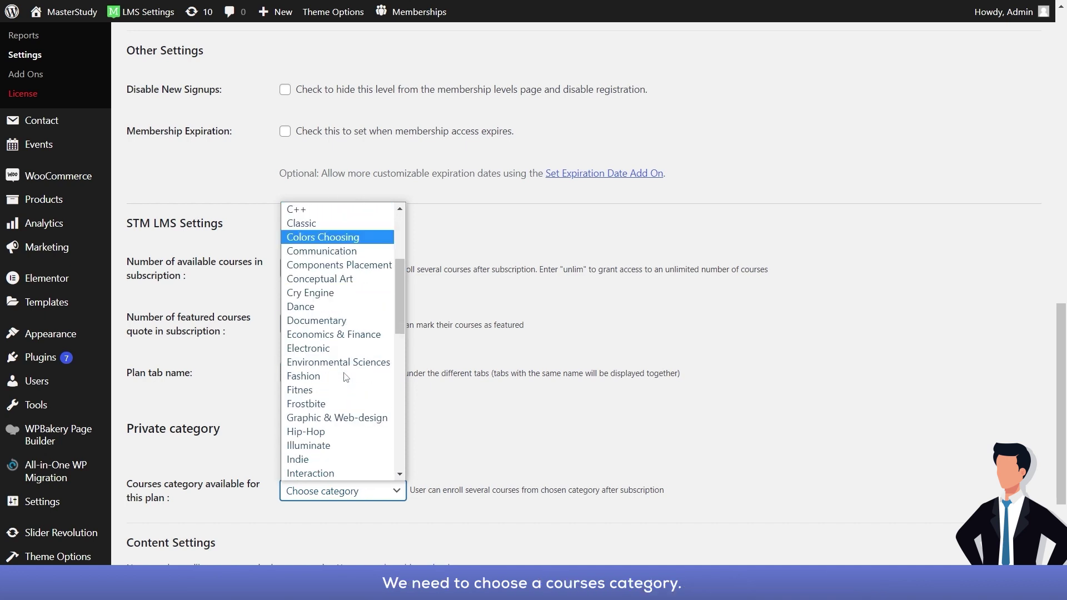
{"action": "scroll", "coordinate": [340, 367], "scroll_direction": "down", "scroll_amount": 3}
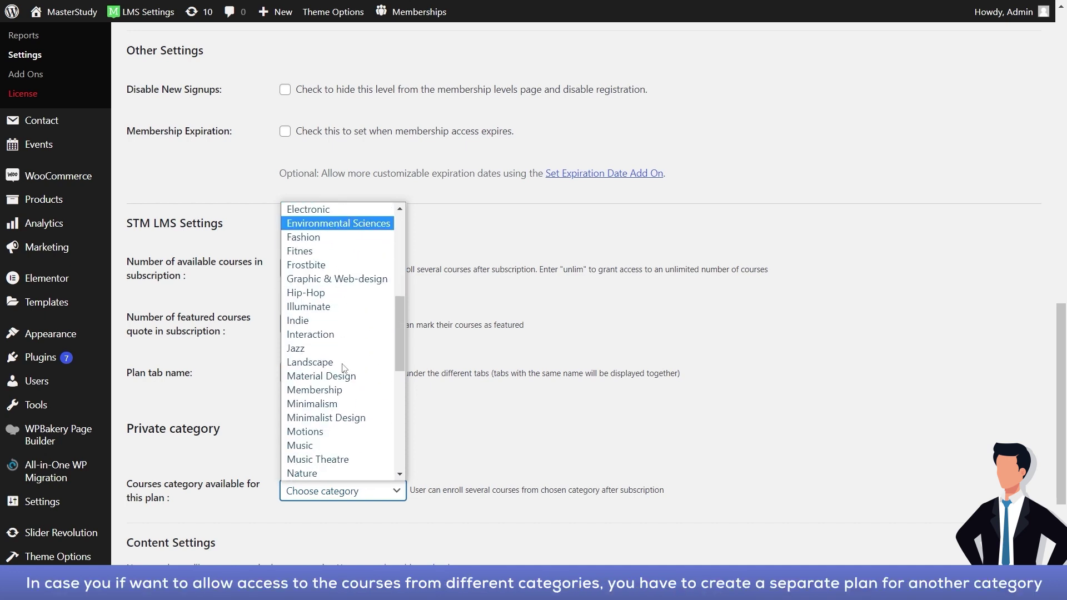
{"action": "scroll", "coordinate": [331, 370], "scroll_direction": "down", "scroll_amount": 3}
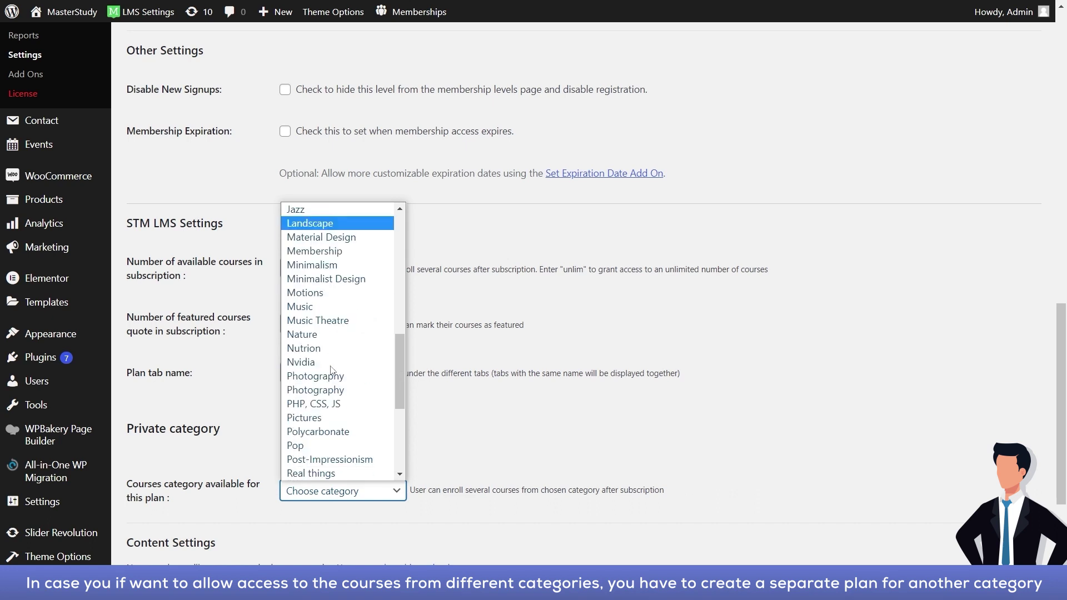
{"action": "left_click", "coordinate": [320, 257]}
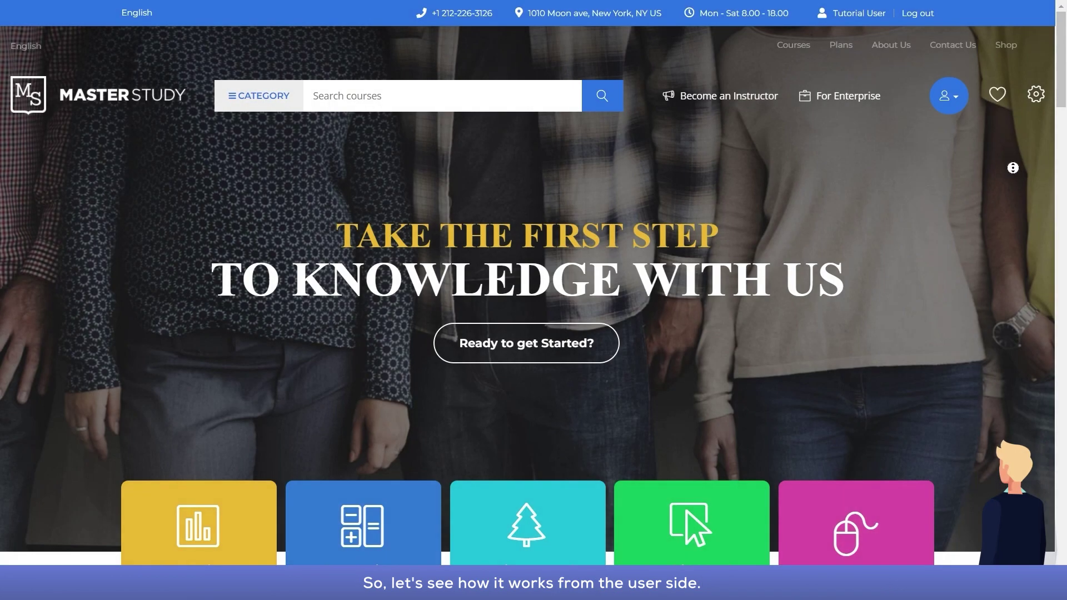
Step: Buy the Membership PRO plan and enroll in Console Development Basics with Unity through it
{"action": "scroll", "coordinate": [1011, 167], "scroll_direction": "down", "scroll_amount": 5}
{"action": "scroll", "coordinate": [1005, 223], "scroll_direction": "down", "scroll_amount": 12}
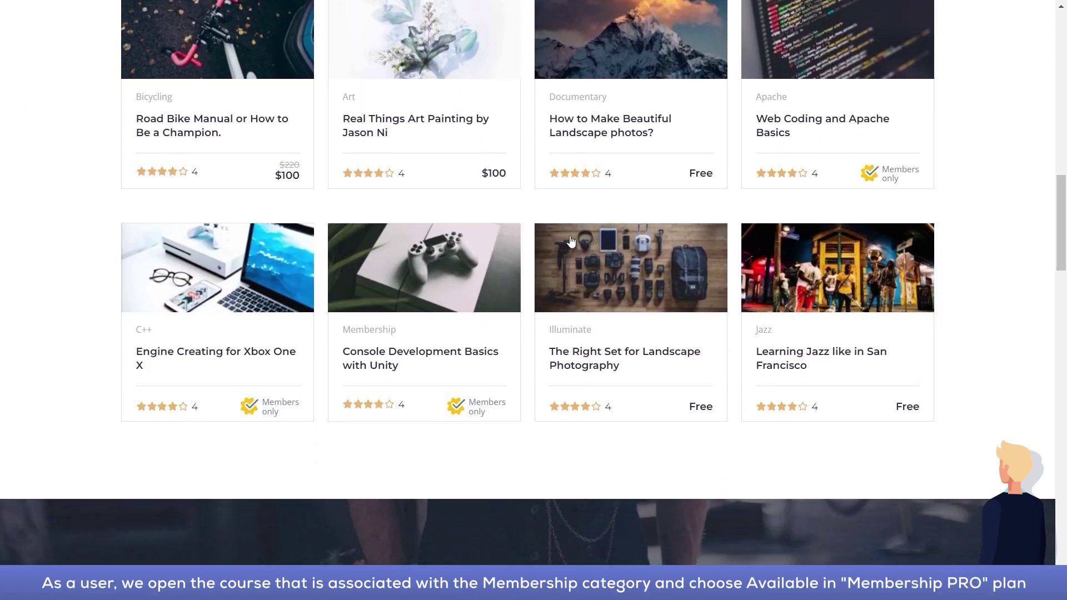
{"action": "mouse_move", "coordinate": [467, 281]}
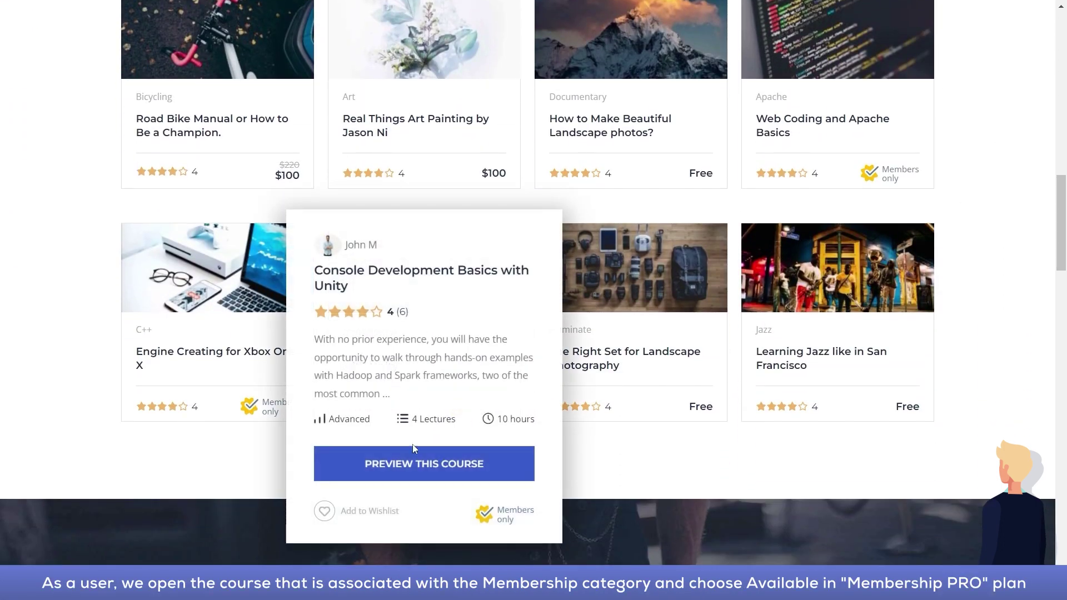
{"action": "left_click", "coordinate": [414, 463]}
{"action": "left_click", "coordinate": [846, 255]}
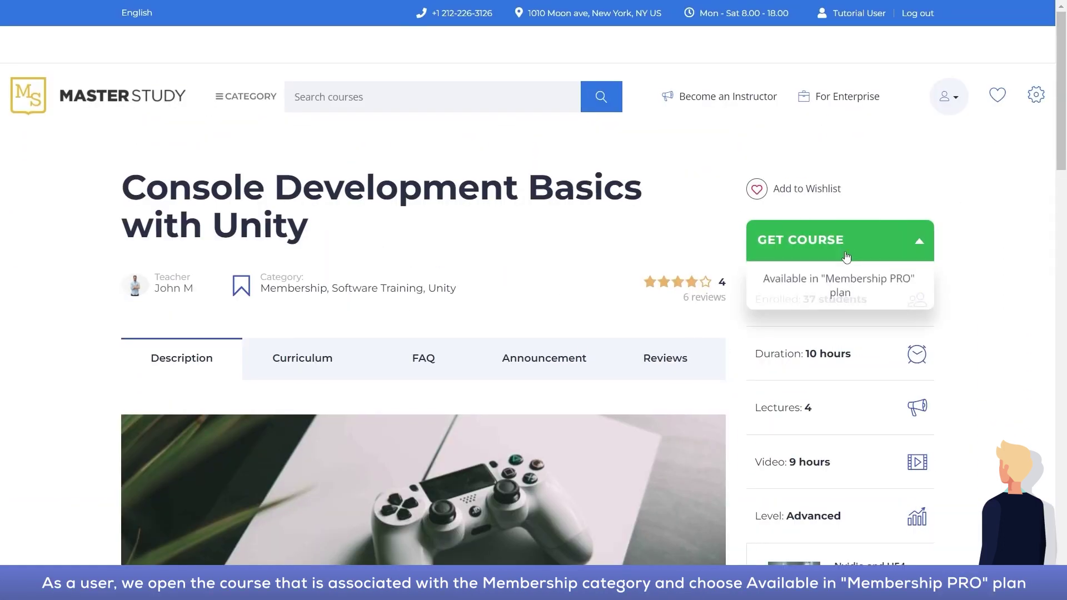
{"action": "left_click", "coordinate": [895, 298]}
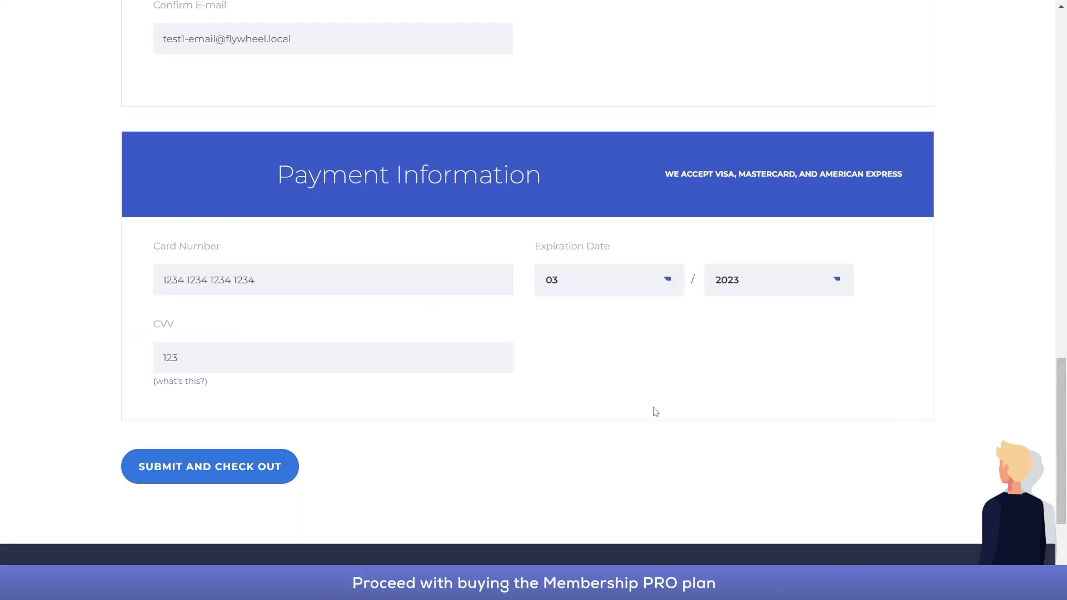
{"action": "left_click", "coordinate": [257, 466]}
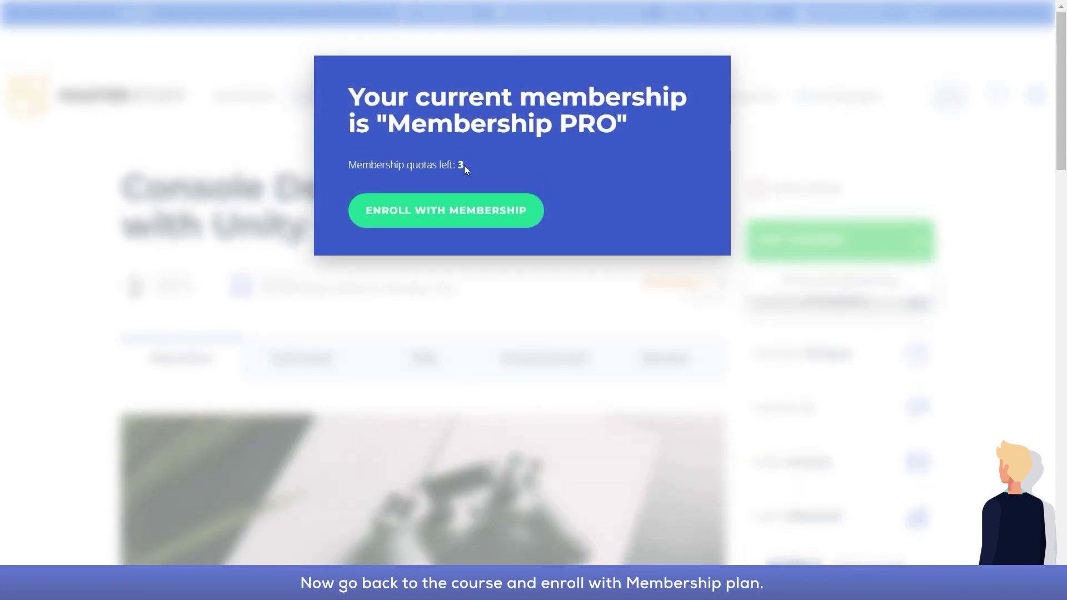
{"action": "left_click", "coordinate": [389, 210]}
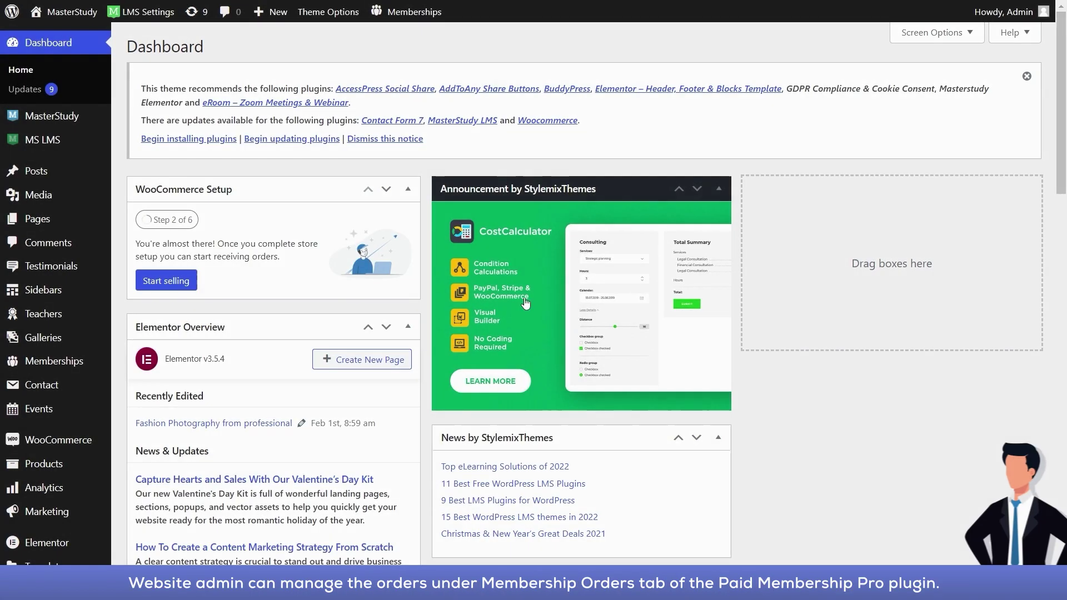
Step: Check the $200 Membership PRO order in Memberships > Orders
{"action": "mouse_move", "coordinate": [70, 361]}
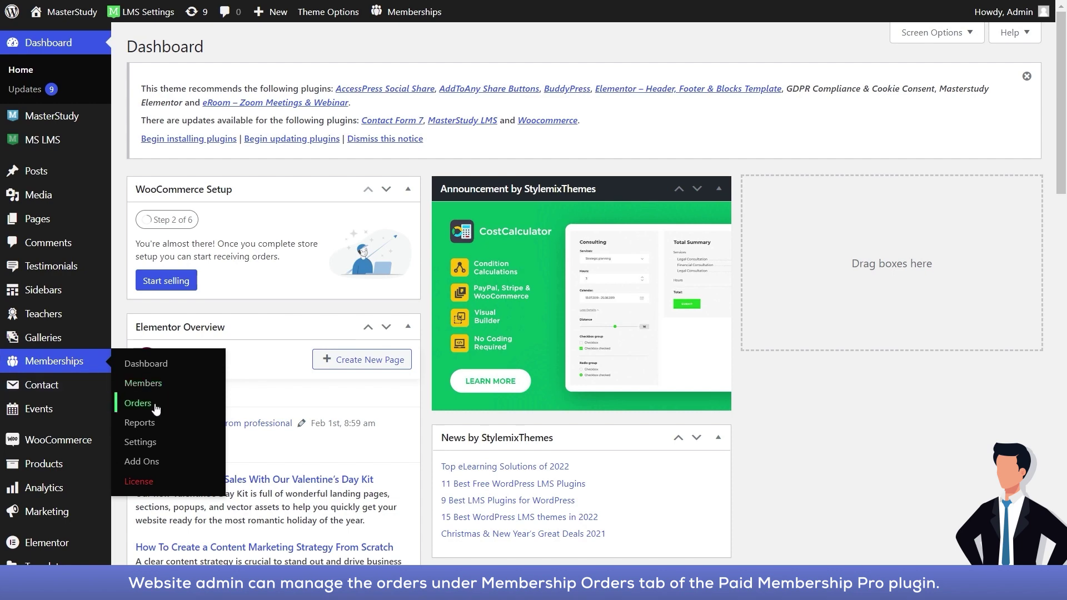
{"action": "left_click", "coordinate": [156, 408]}
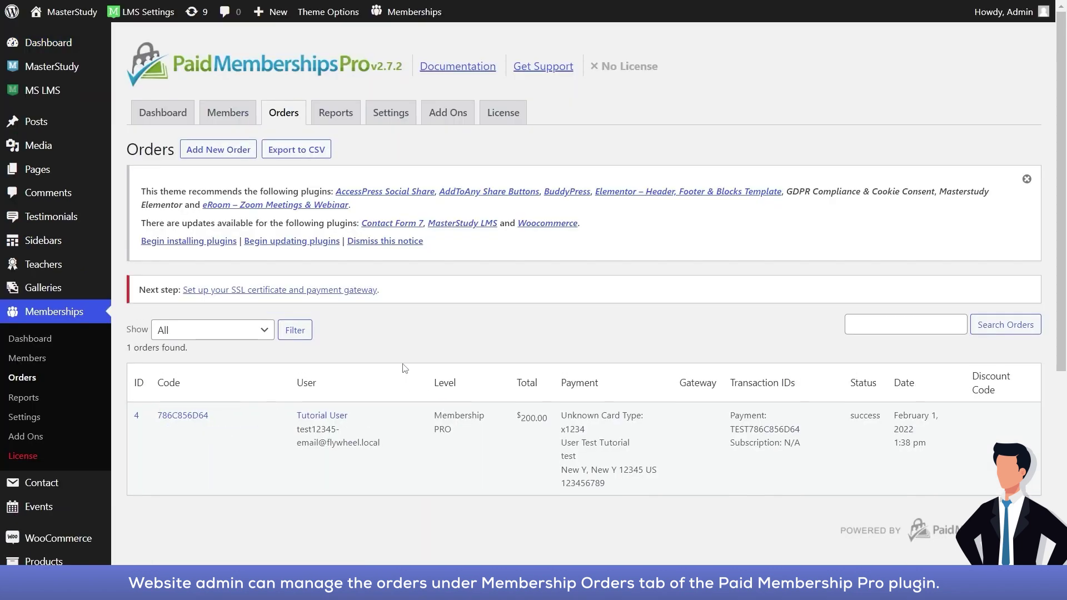
{"action": "scroll", "coordinate": [403, 364], "scroll_direction": "down", "scroll_amount": 2}
{"action": "mouse_move", "coordinate": [423, 361]}
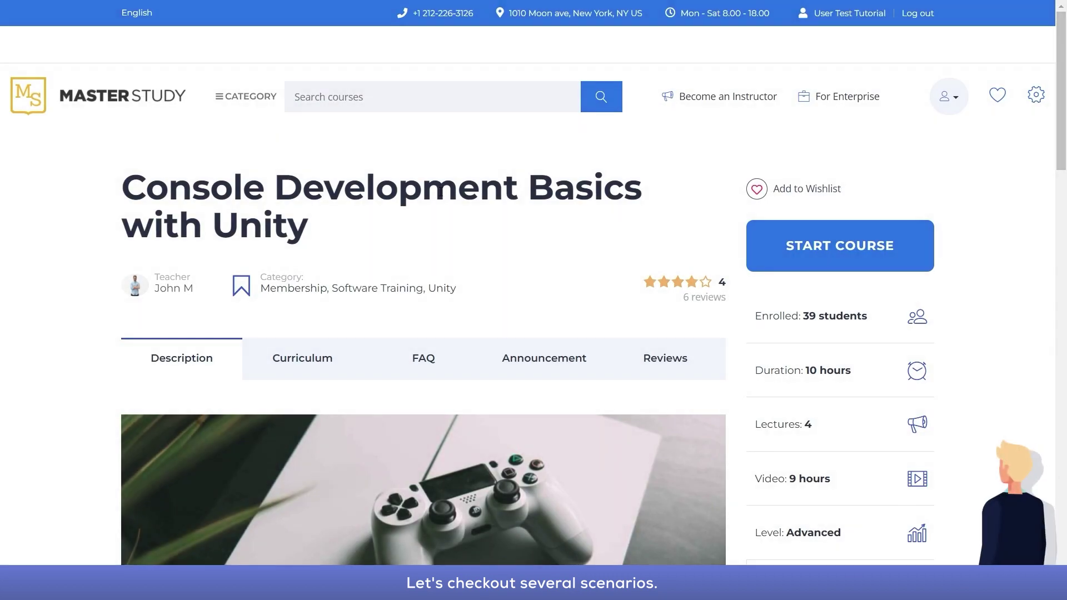
Step: Try enrolling in Web Coding and Apache Basics via membership, then view the Membership Levels page
{"action": "scroll", "coordinate": [493, 219], "scroll_direction": "down", "scroll_amount": 1}
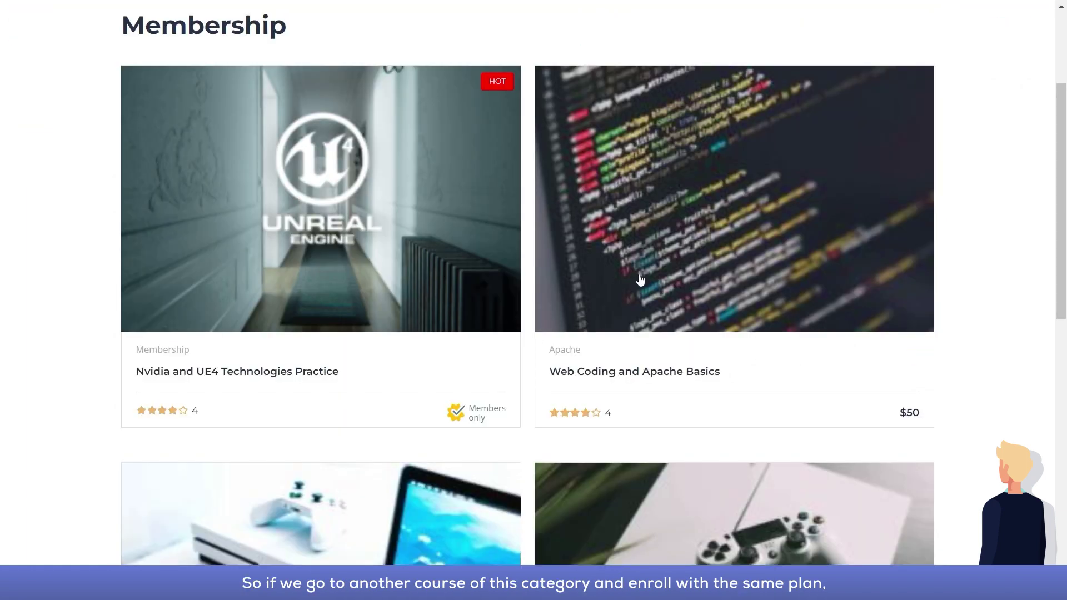
{"action": "mouse_move", "coordinate": [680, 263]}
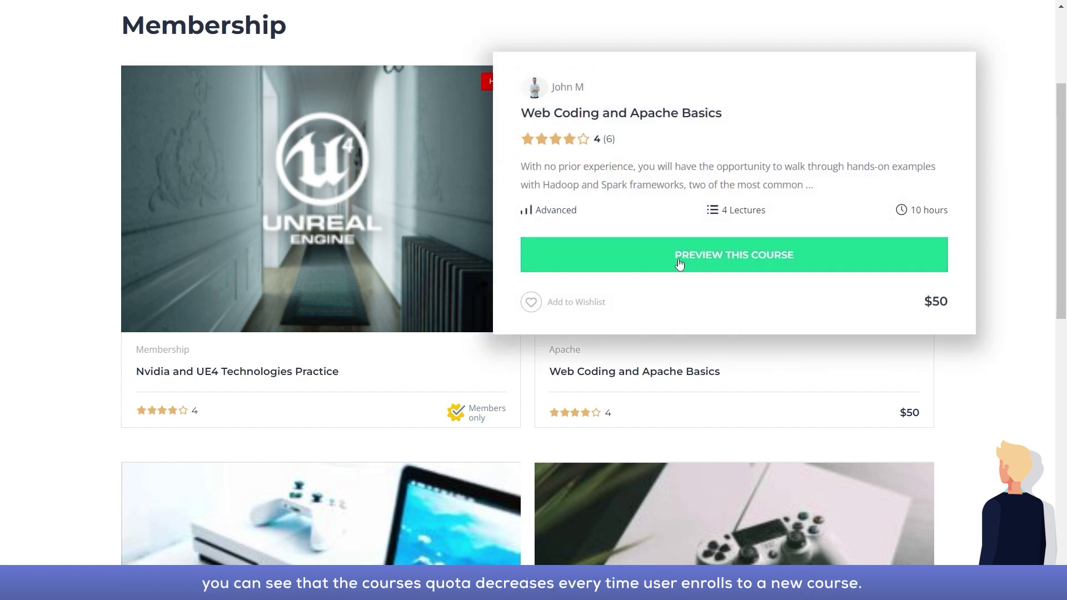
{"action": "left_click", "coordinate": [680, 263]}
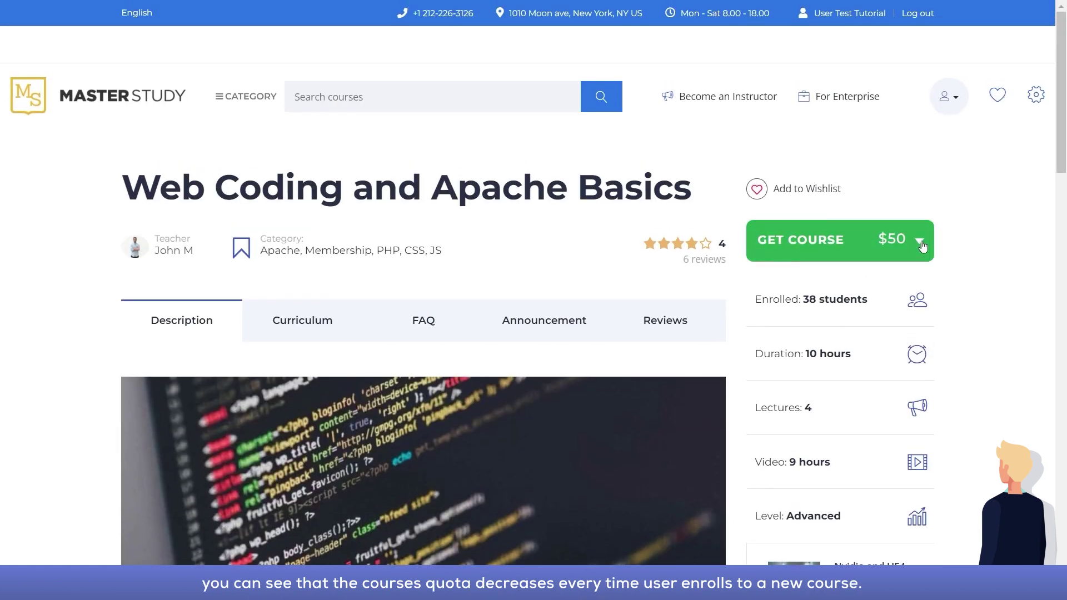
{"action": "left_click", "coordinate": [920, 240]}
{"action": "left_click", "coordinate": [857, 317]}
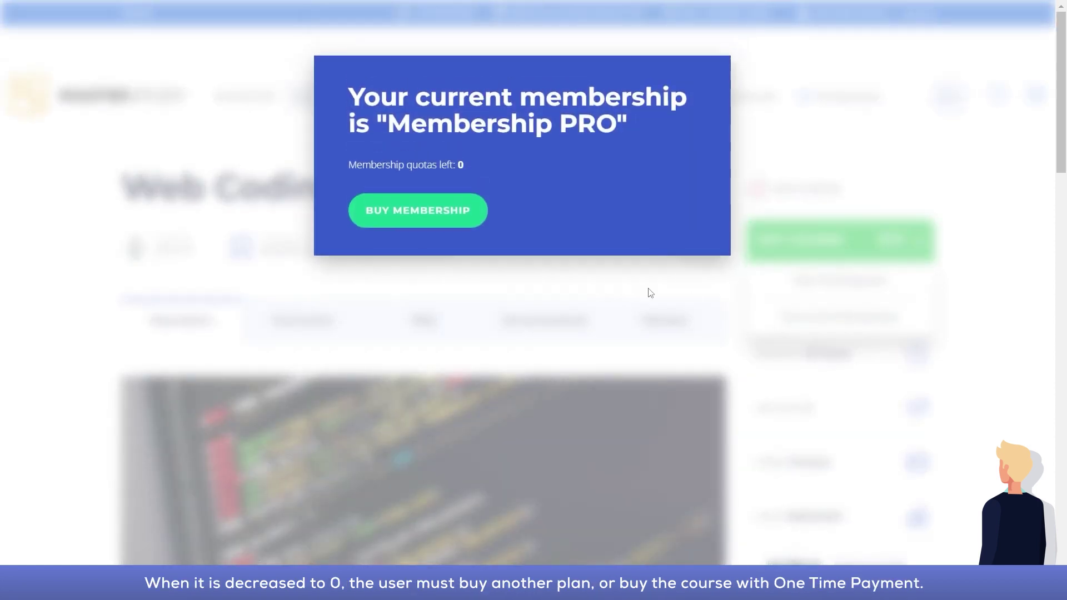
{"action": "left_click", "coordinate": [438, 222]}
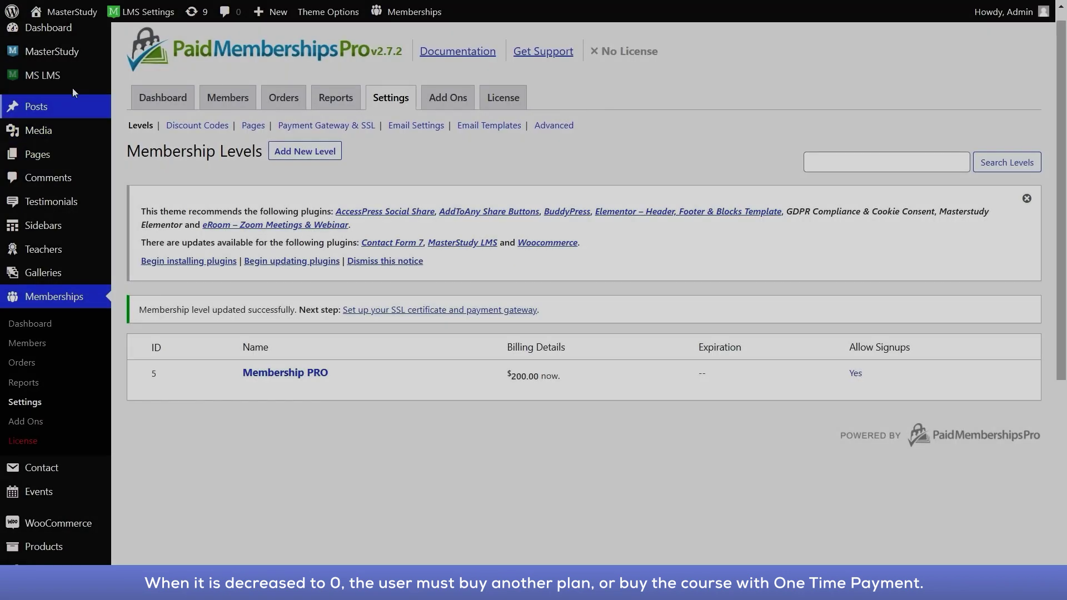
{"action": "mouse_move", "coordinate": [67, 84]}
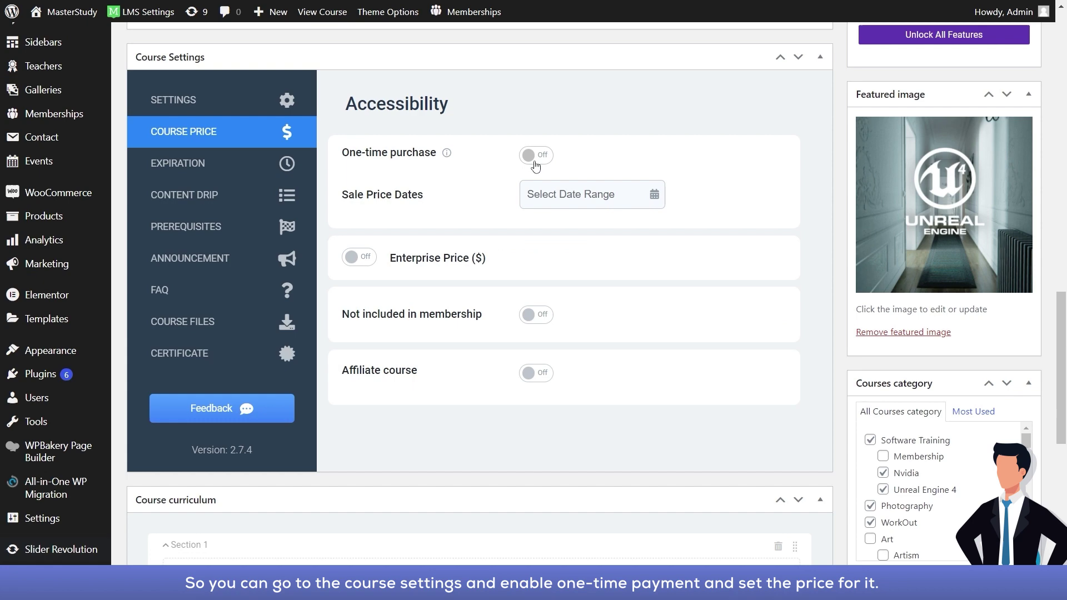
Step: Test one-time purchase on a course, then disable one-time purchase for all plan courses
{"action": "left_click", "coordinate": [537, 155]}
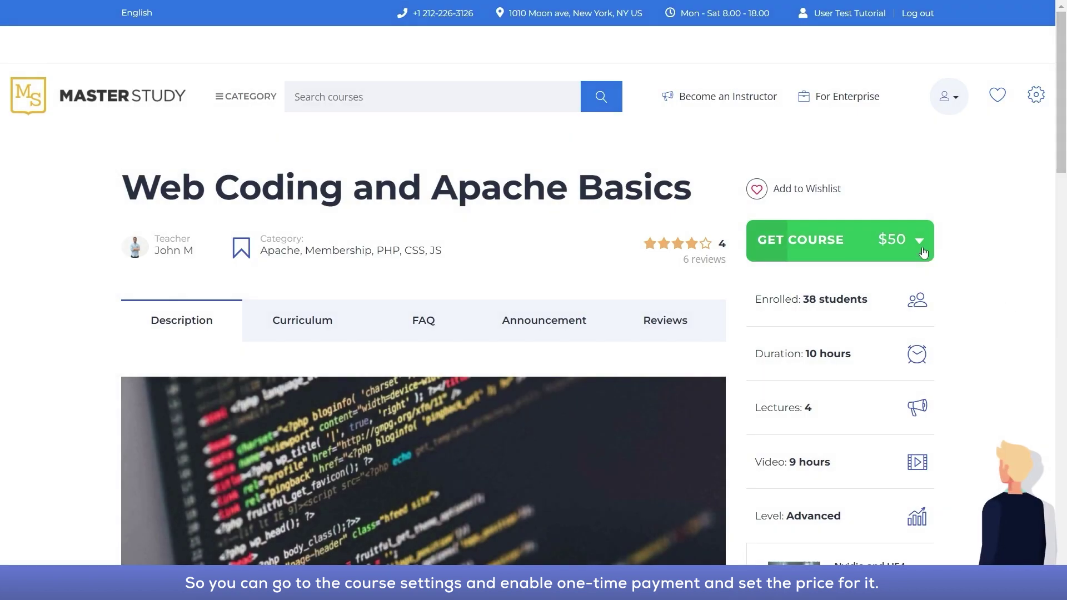
{"action": "left_click", "coordinate": [920, 249]}
{"action": "left_click", "coordinate": [828, 278]}
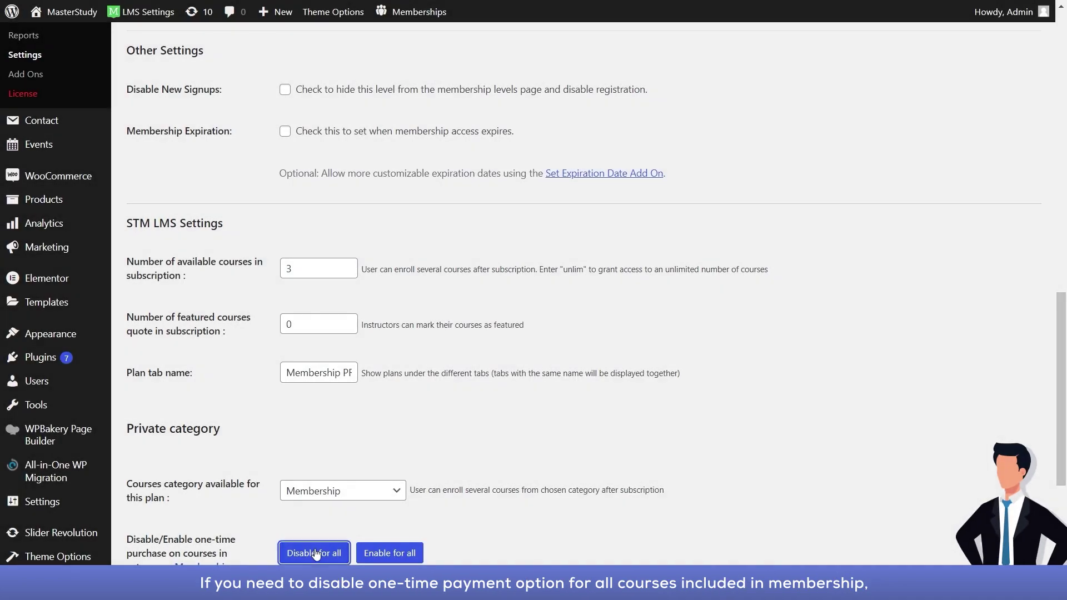
{"action": "left_click", "coordinate": [327, 548]}
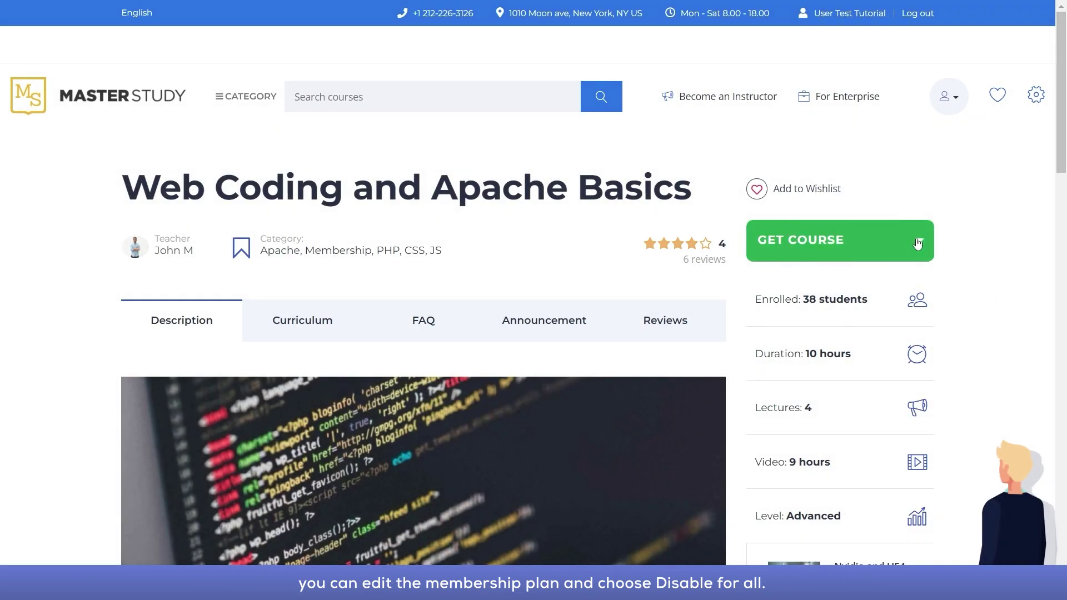
{"action": "left_click", "coordinate": [918, 239]}
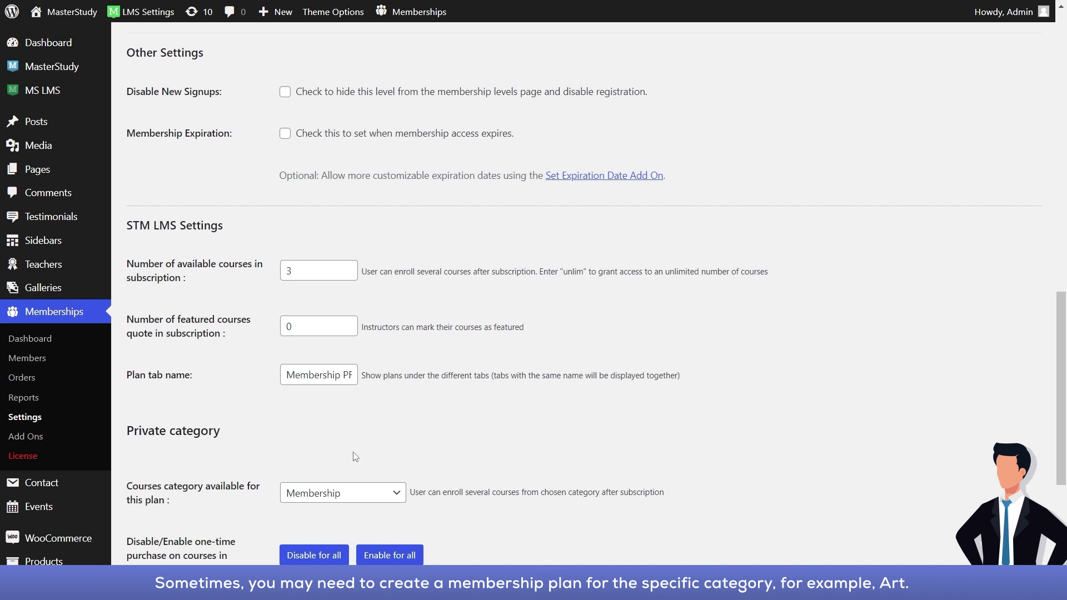
Step: Change the membership plan's course category from Membership to Art
{"action": "left_click", "coordinate": [358, 494]}
{"action": "scroll", "coordinate": [356, 422], "scroll_direction": "down", "scroll_amount": 1}
{"action": "scroll", "coordinate": [356, 409], "scroll_direction": "up", "scroll_amount": 6}
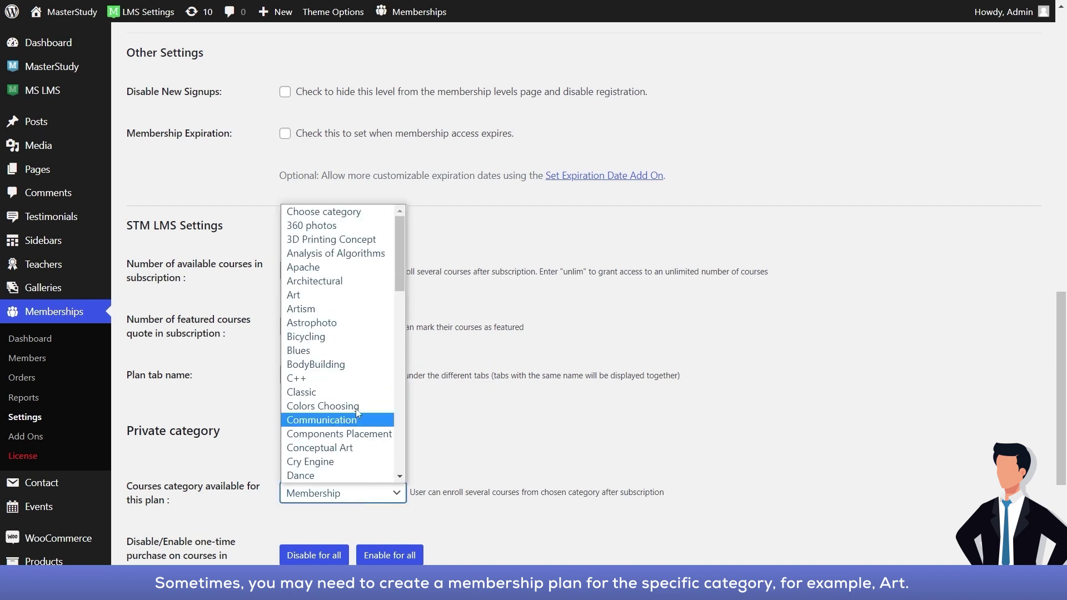
{"action": "left_click", "coordinate": [338, 297]}
{"action": "left_click", "coordinate": [526, 428]}
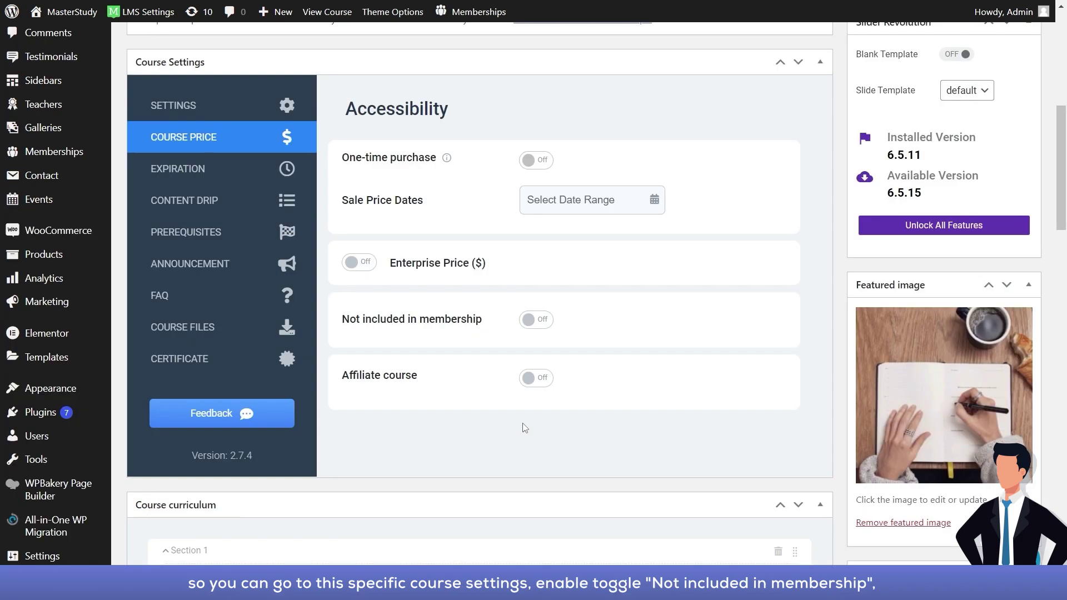
Step: Exclude Make your Concept Right and Beautiful from membership, sell it one-time at $110, and add it to cart
{"action": "left_click", "coordinate": [521, 324]}
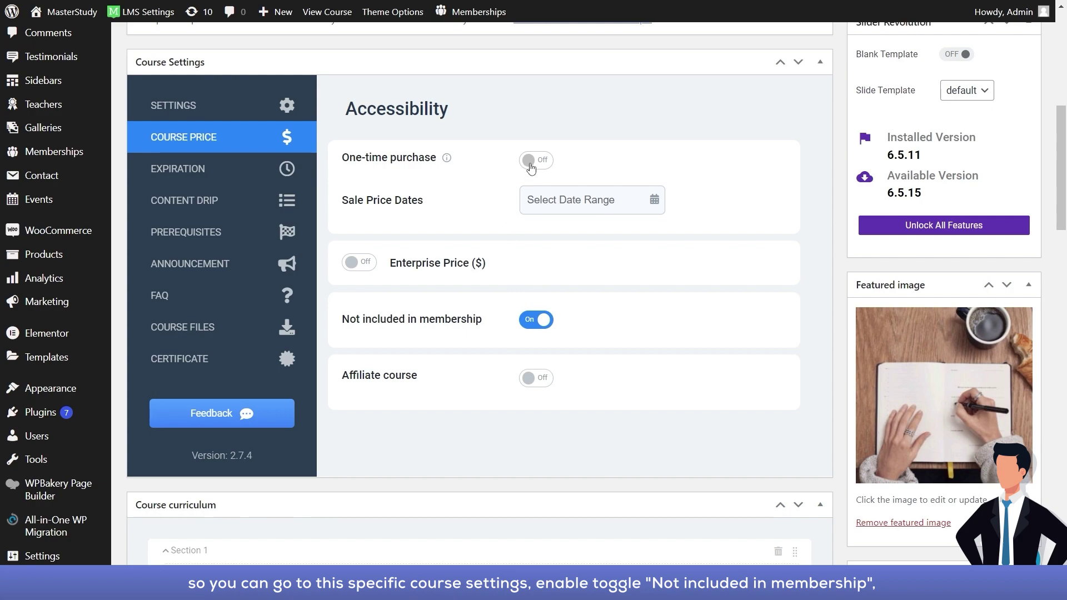
{"action": "left_click", "coordinate": [530, 165]}
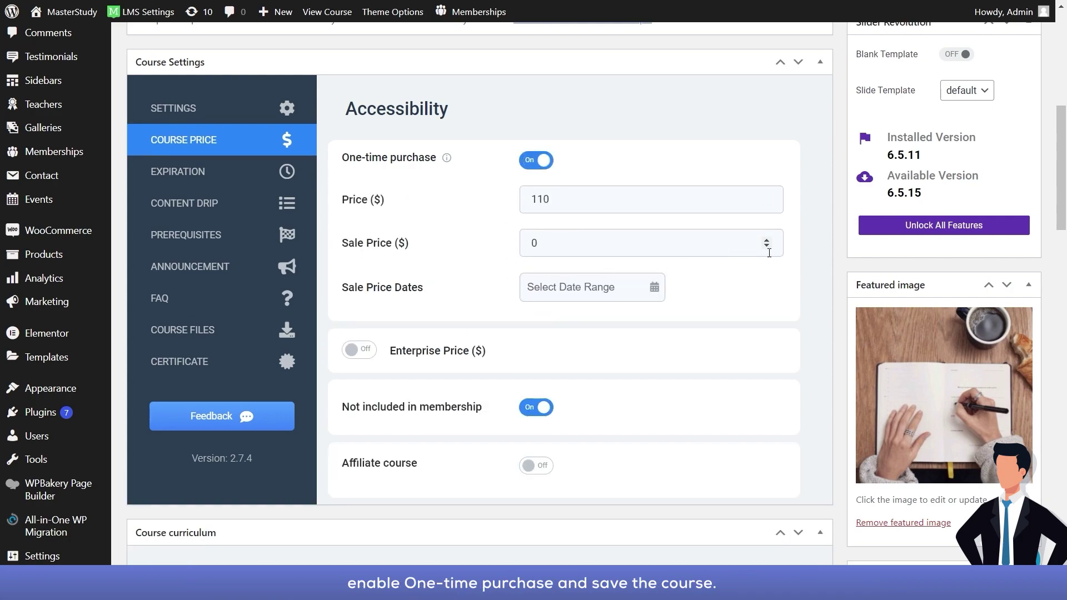
{"action": "scroll", "coordinate": [775, 252], "scroll_direction": "up", "scroll_amount": 4}
{"action": "left_click", "coordinate": [1009, 183]}
{"action": "scroll", "coordinate": [744, 321], "scroll_direction": "down", "scroll_amount": 3}
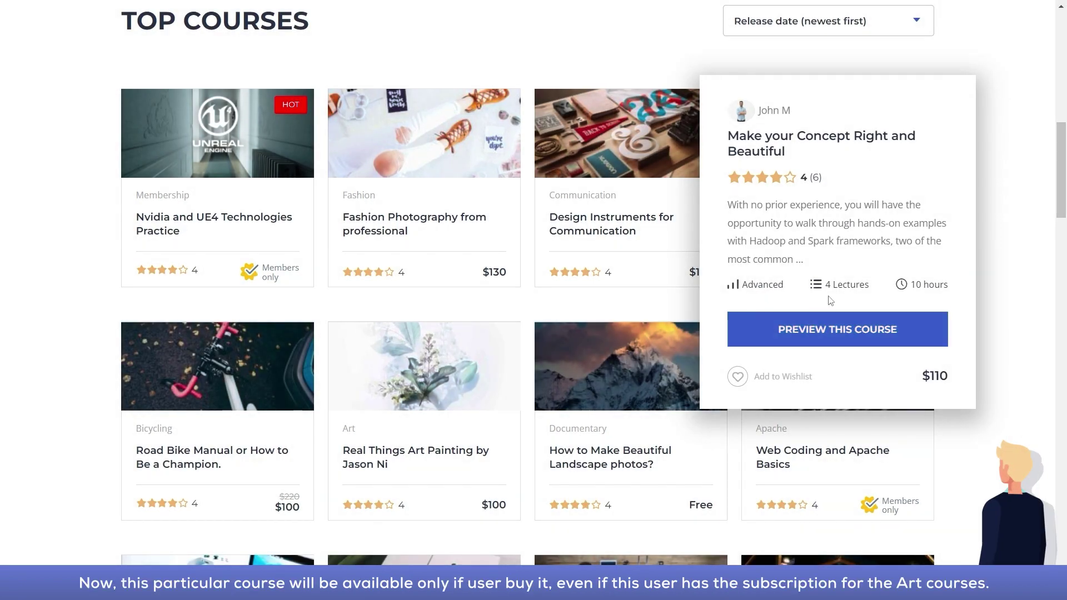
{"action": "left_click", "coordinate": [835, 301]}
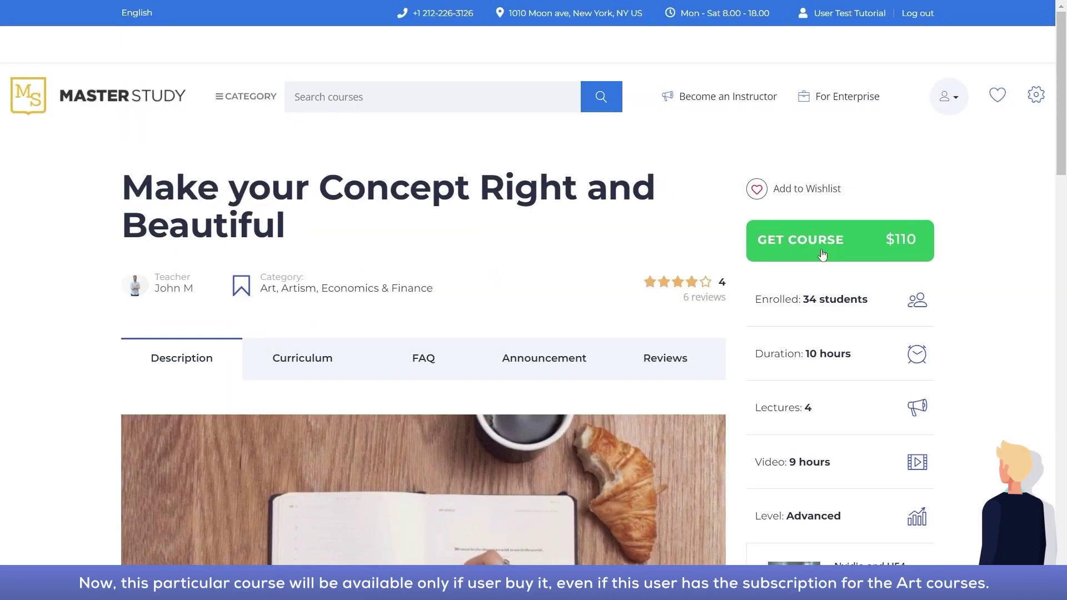
{"action": "left_click", "coordinate": [814, 240]}
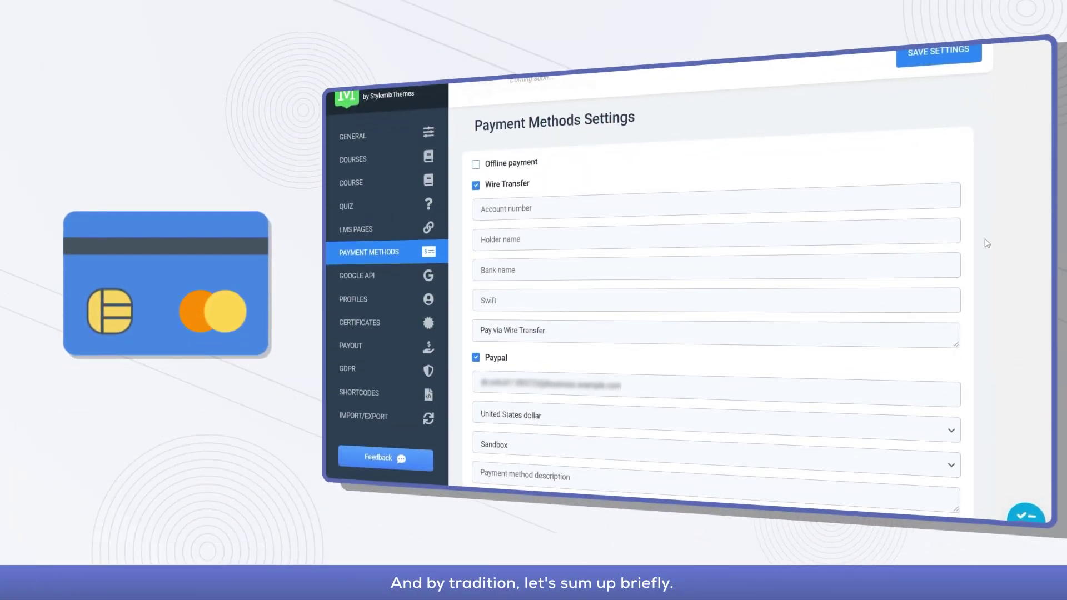
Step: Disable Wire Transfer, PayPal and Stripe, enable WooCommerce checkout, and save the LMS settings
{"action": "left_click", "coordinate": [497, 187]}
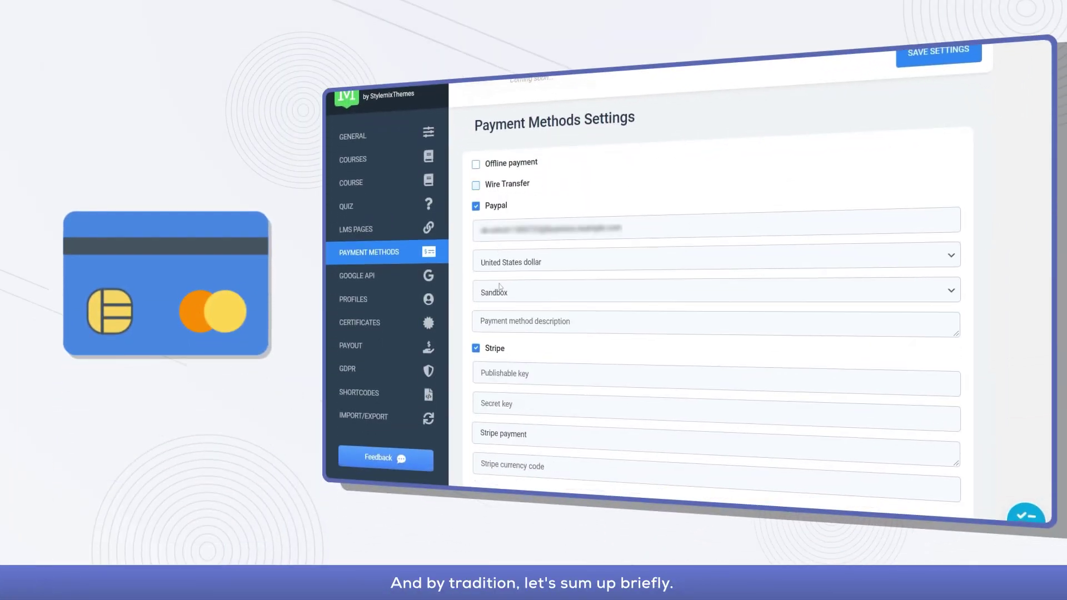
{"action": "left_click", "coordinate": [493, 210]}
{"action": "left_click", "coordinate": [479, 227]}
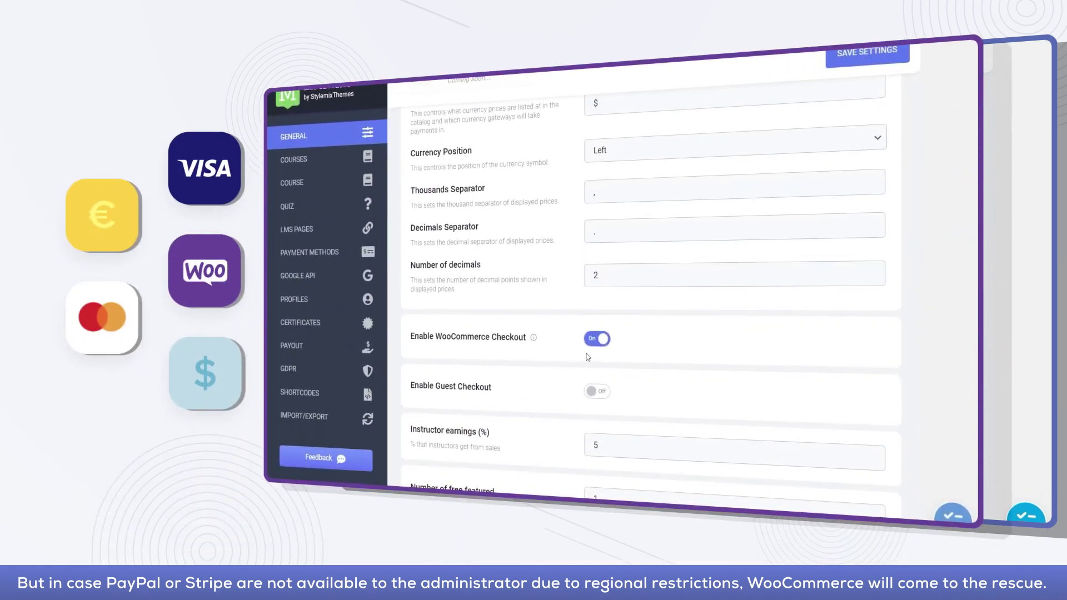
{"action": "left_click", "coordinate": [597, 340]}
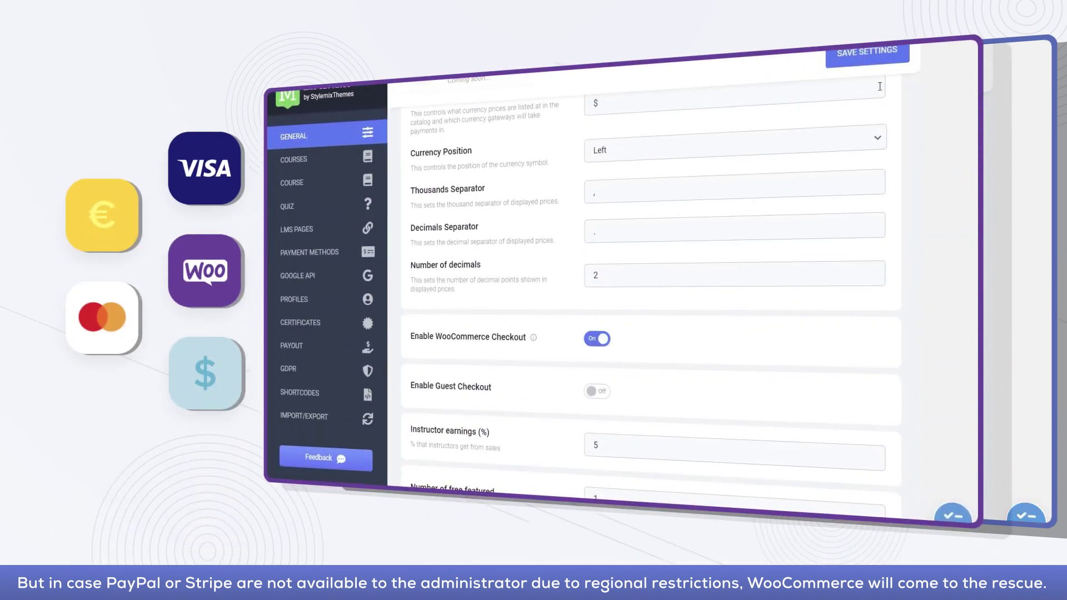
{"action": "left_click", "coordinate": [871, 65]}
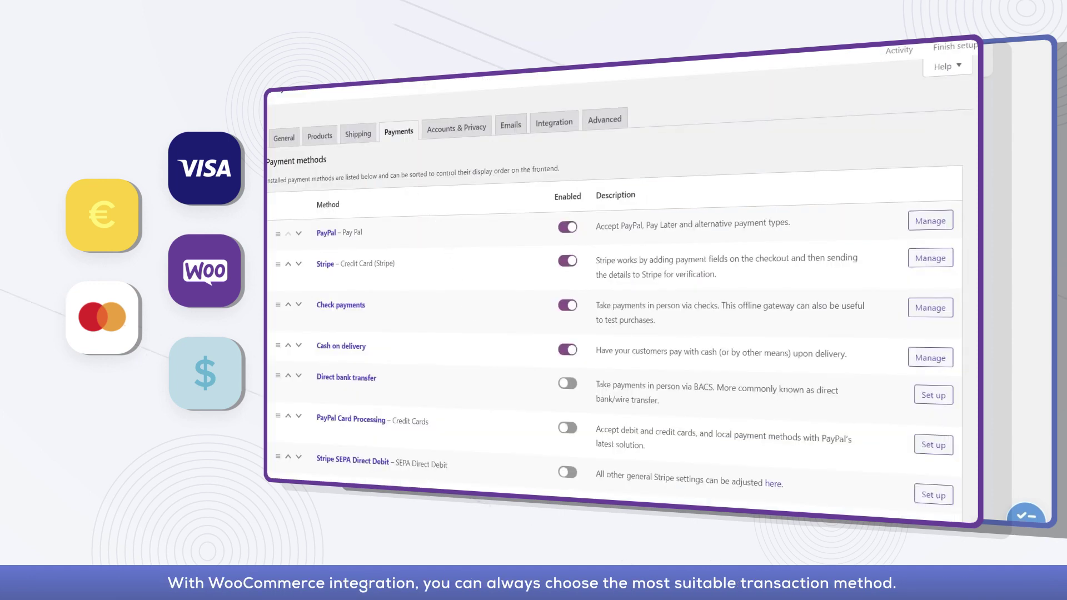
{"action": "scroll", "coordinate": [617, 311], "scroll_direction": "down", "scroll_amount": 5}
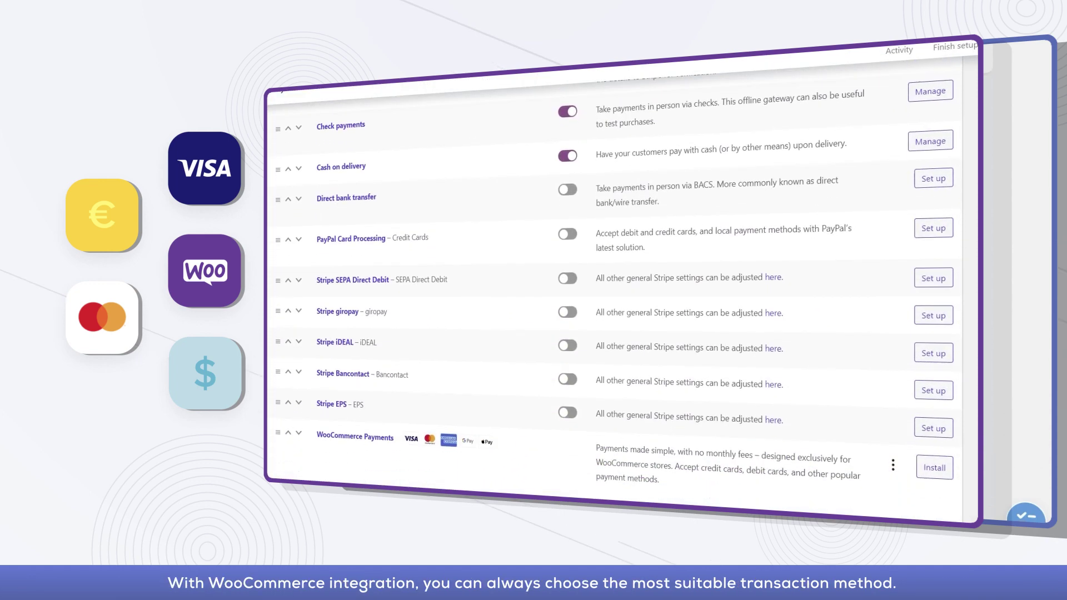
{"action": "scroll", "coordinate": [617, 311], "scroll_direction": "up", "scroll_amount": 2}
{"action": "scroll", "coordinate": [616, 311], "scroll_direction": "up", "scroll_amount": 3}
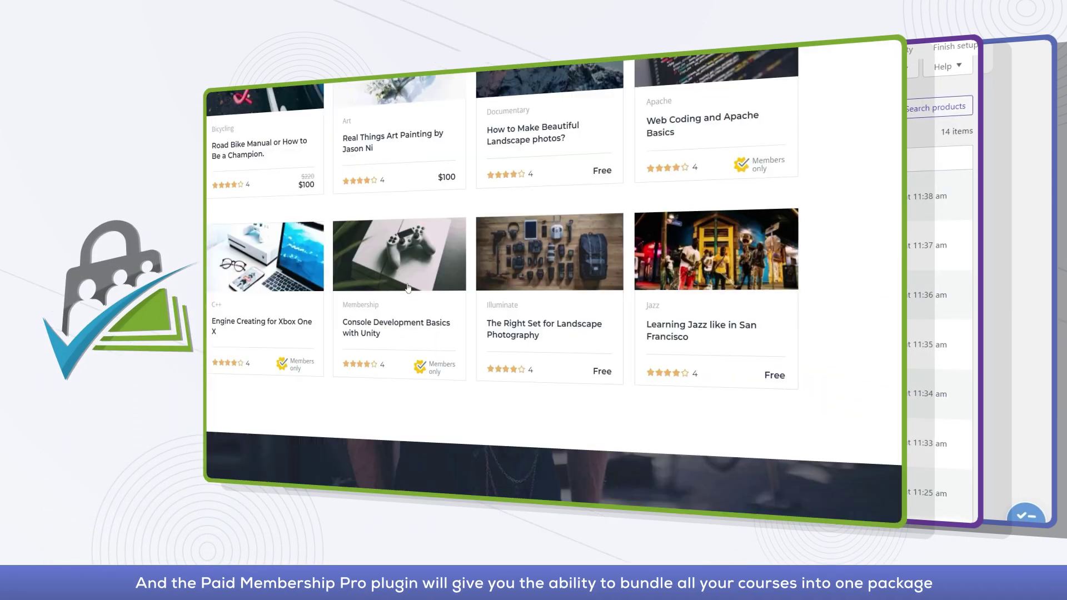
Step: Enroll in Console Development Basics with Unity using the Membership PRO plan
{"action": "left_click", "coordinate": [391, 400]}
{"action": "left_click", "coordinate": [716, 226]}
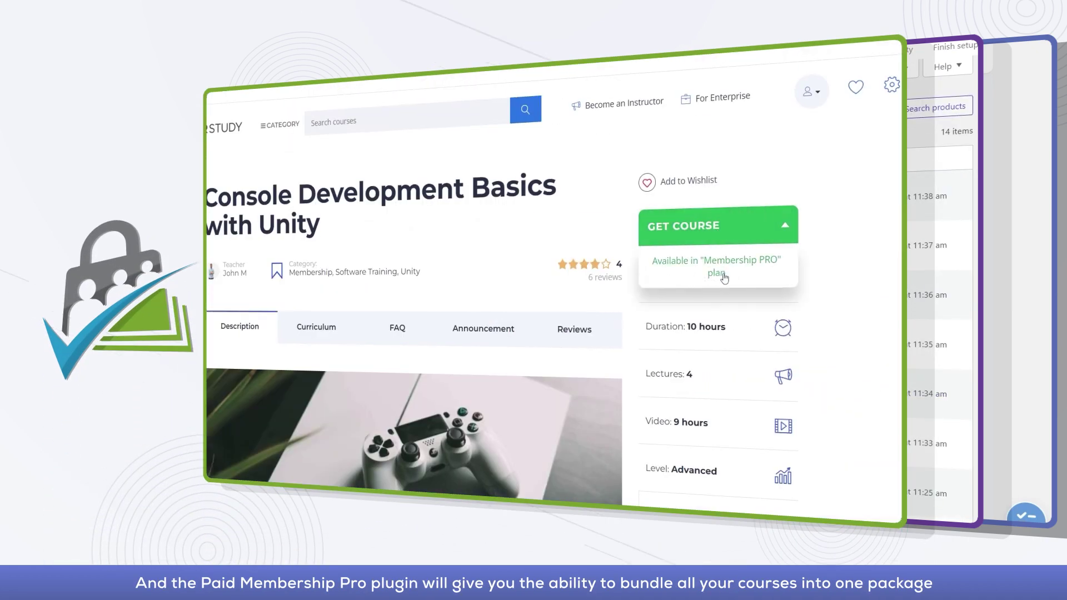
{"action": "left_click", "coordinate": [743, 276]}
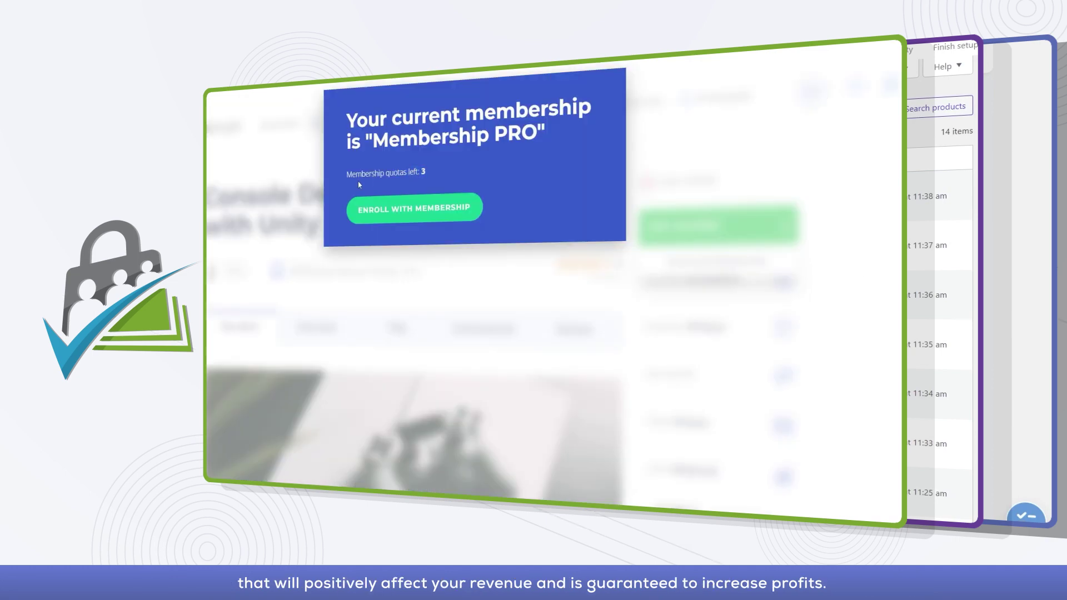
{"action": "left_click", "coordinate": [383, 210]}
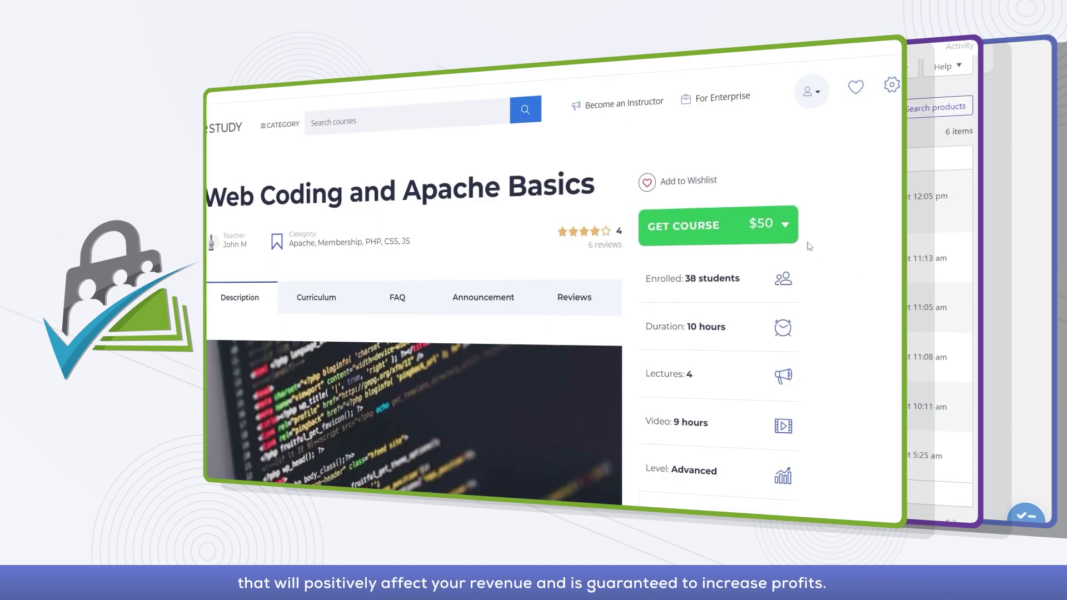